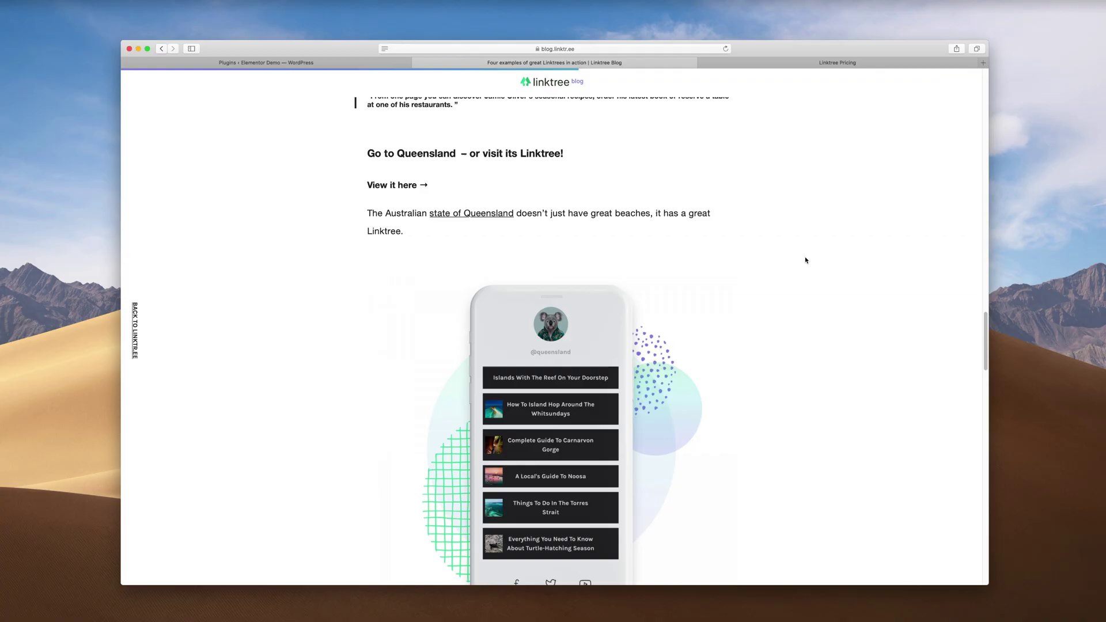
Scroll down through the example Linktree pages in the blog article.
scroll(806, 259, "down", 2)
scroll(806, 259, "down", 1)
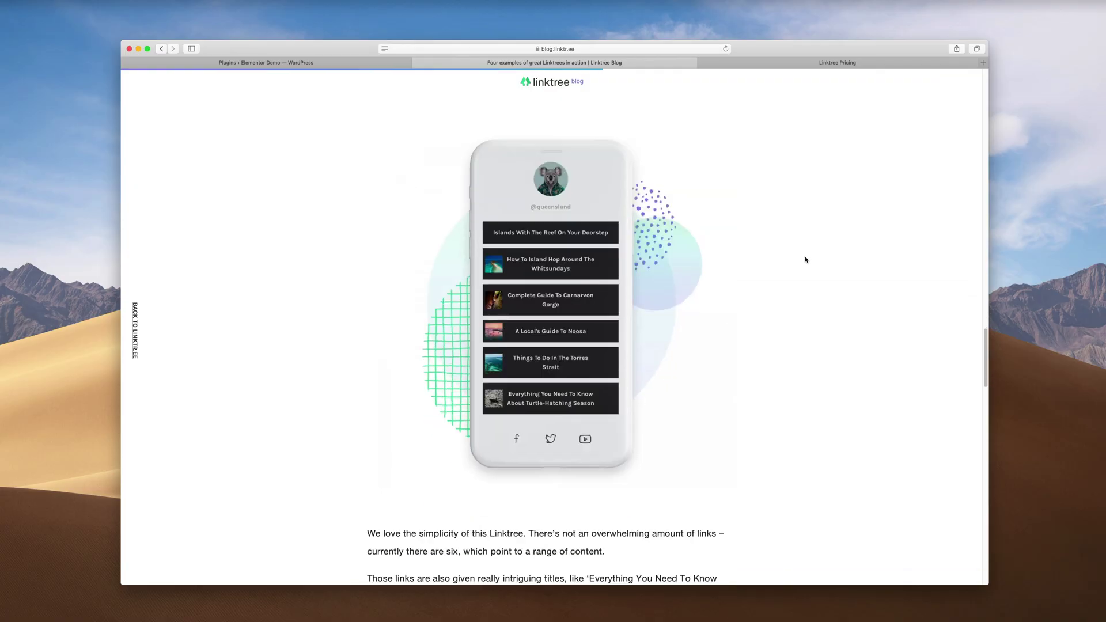
scroll(787, 251, "down", 15)
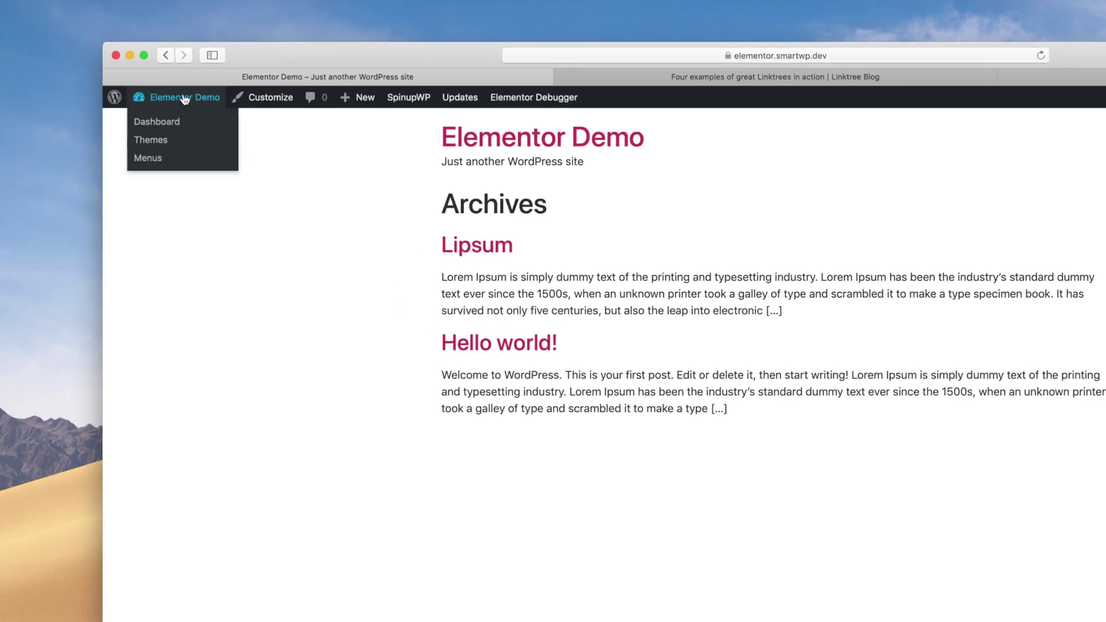
From the dashboard, add a new page titled 'Linktree' and open it in Elementor.
left_click(173, 76)
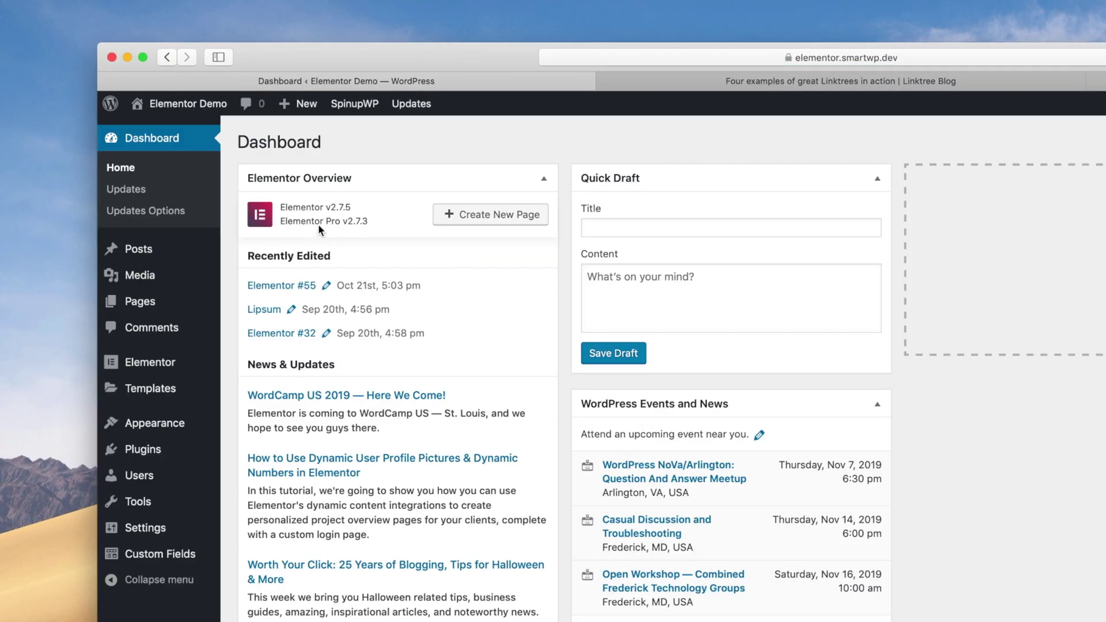
mouse_move(189, 305)
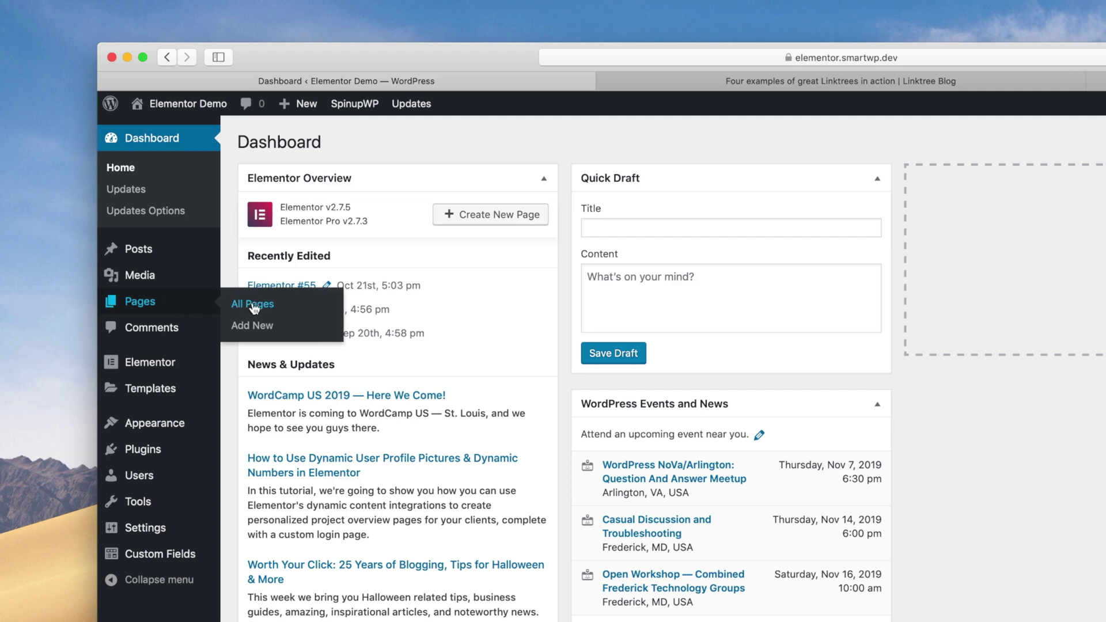
left_click(253, 327)
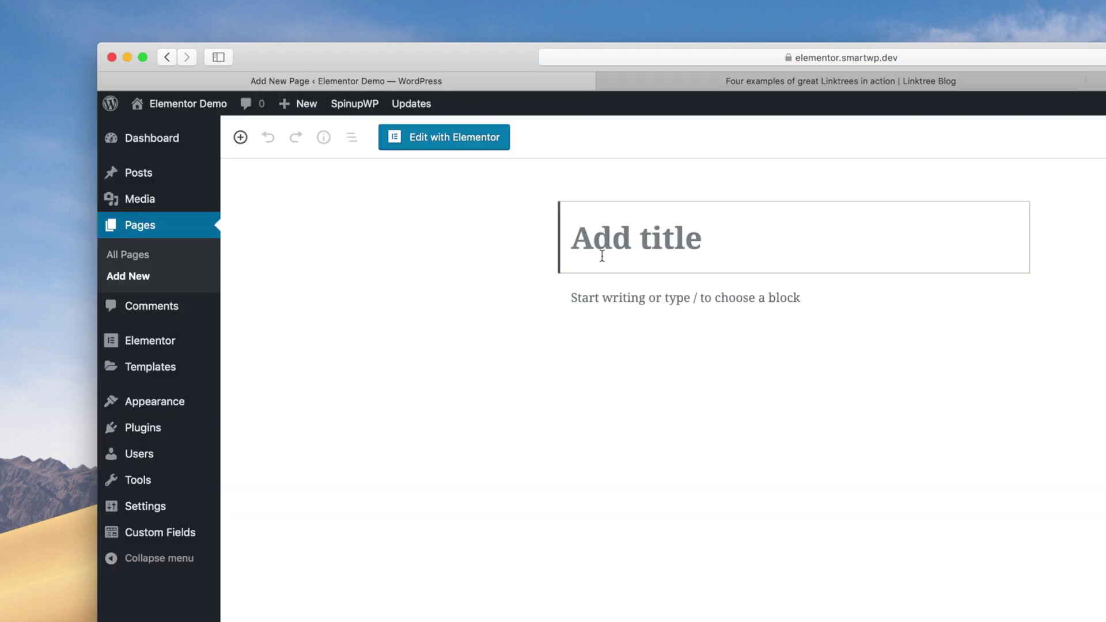
type("Linktree")
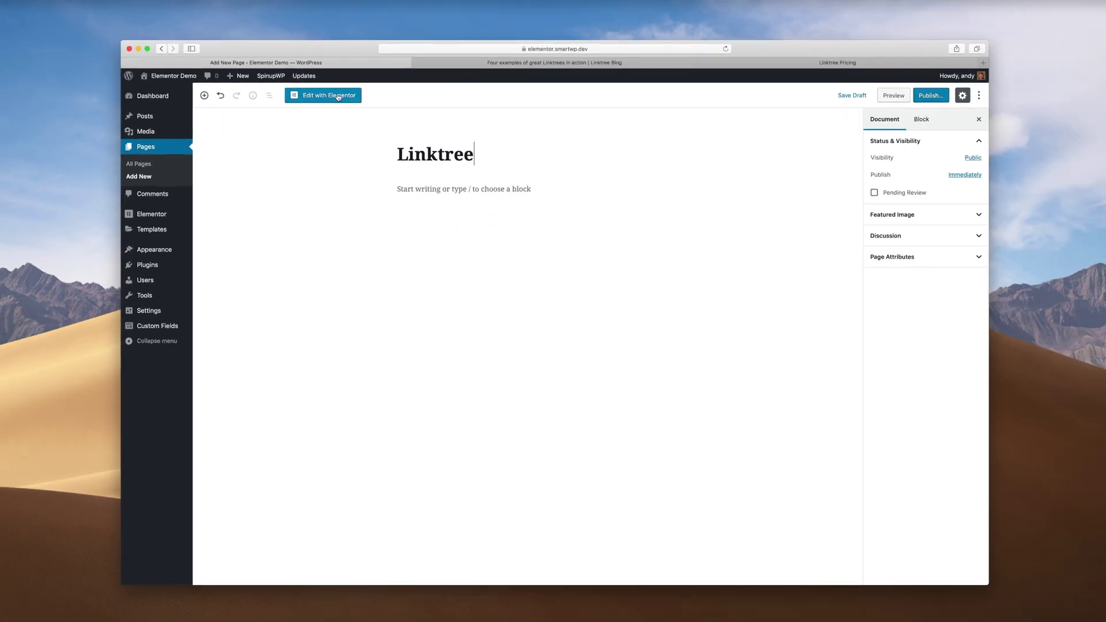
left_click(338, 97)
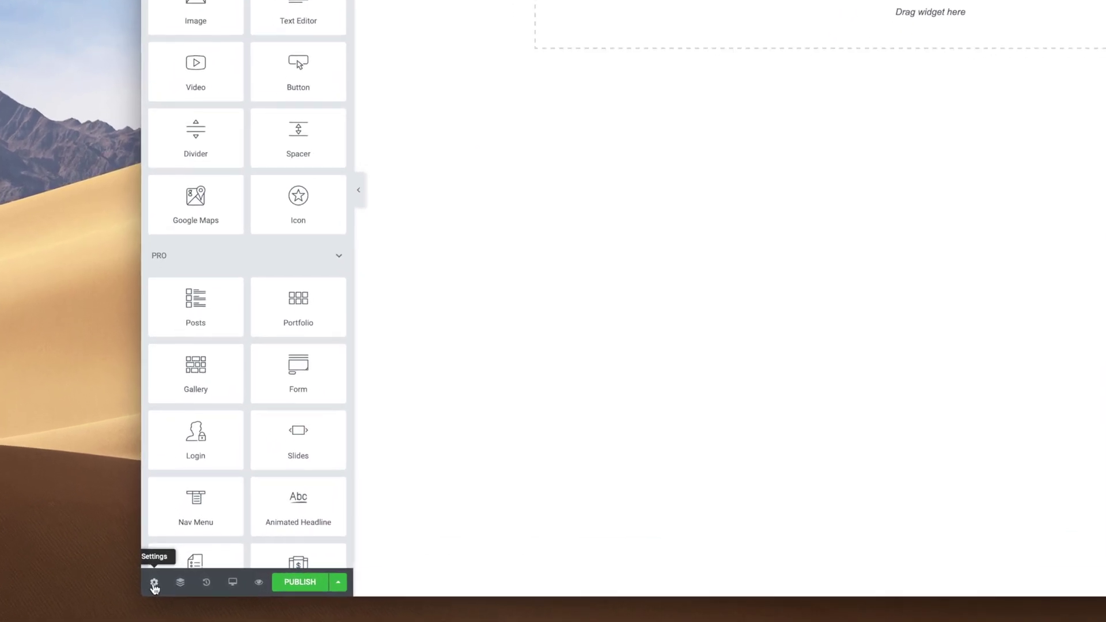
Set the page layout to Elementor Canvas in Page Settings.
left_click(154, 585)
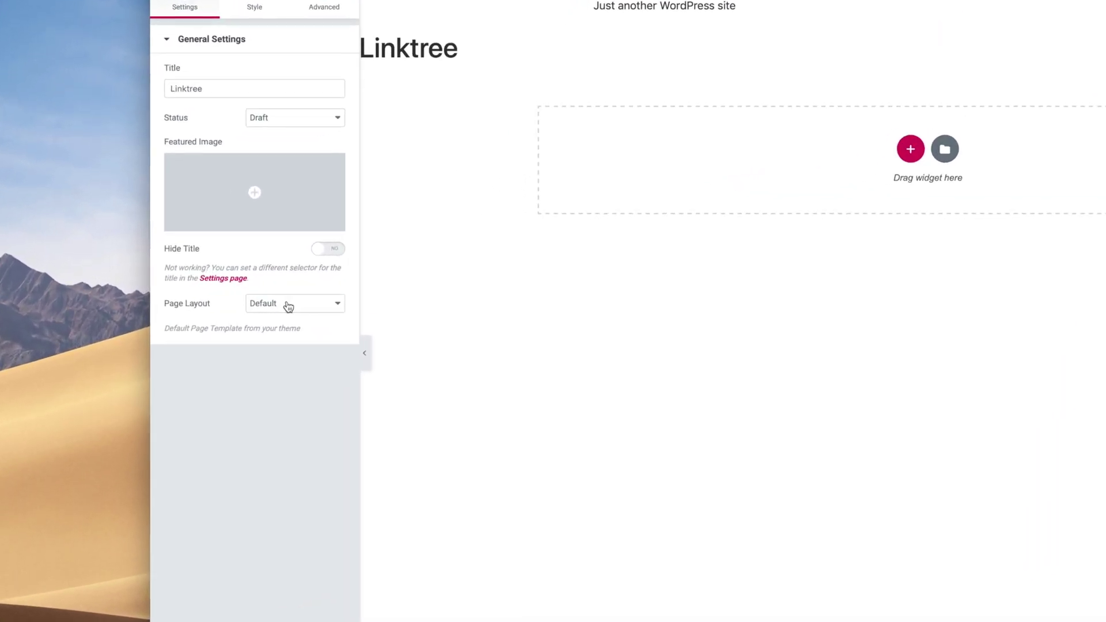
left_click(210, 294)
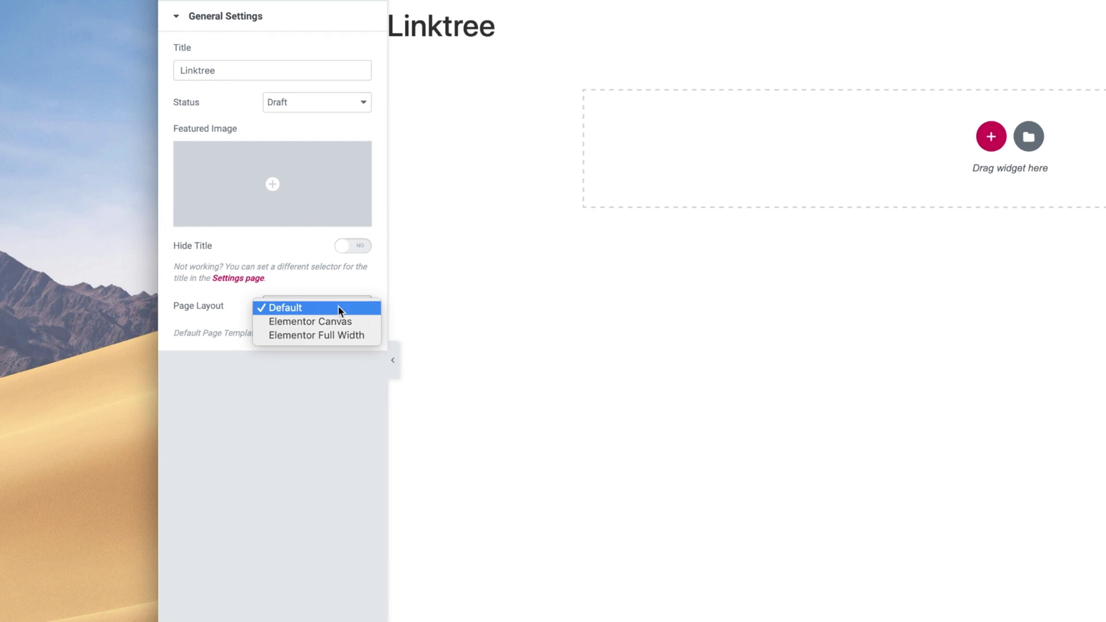
left_click(306, 322)
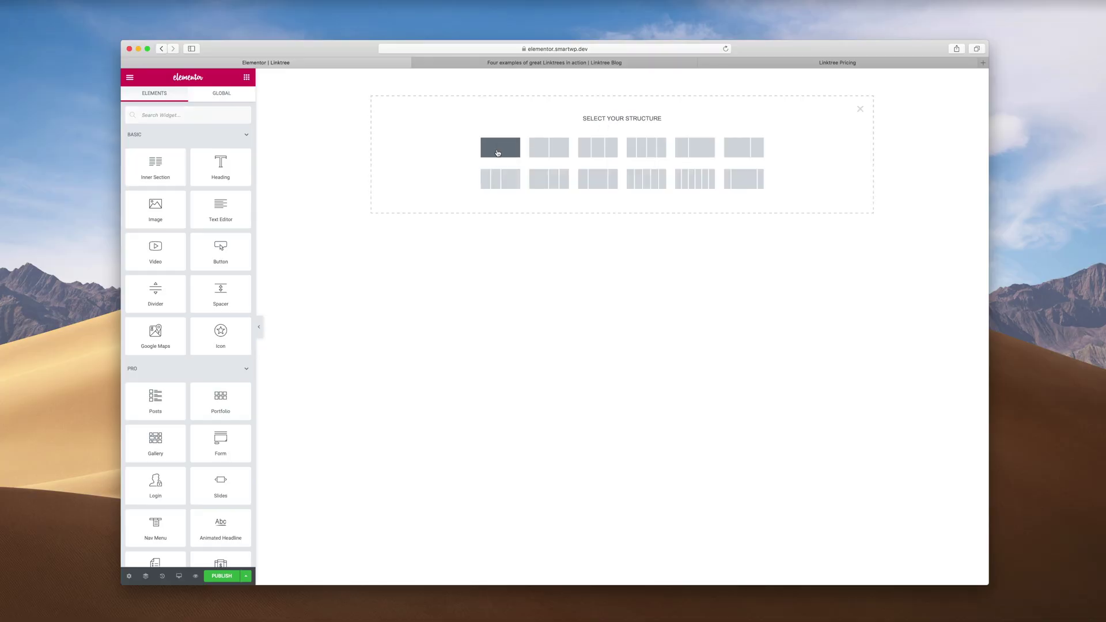
Add a single-column section and give it a Classic background.
left_click(500, 151)
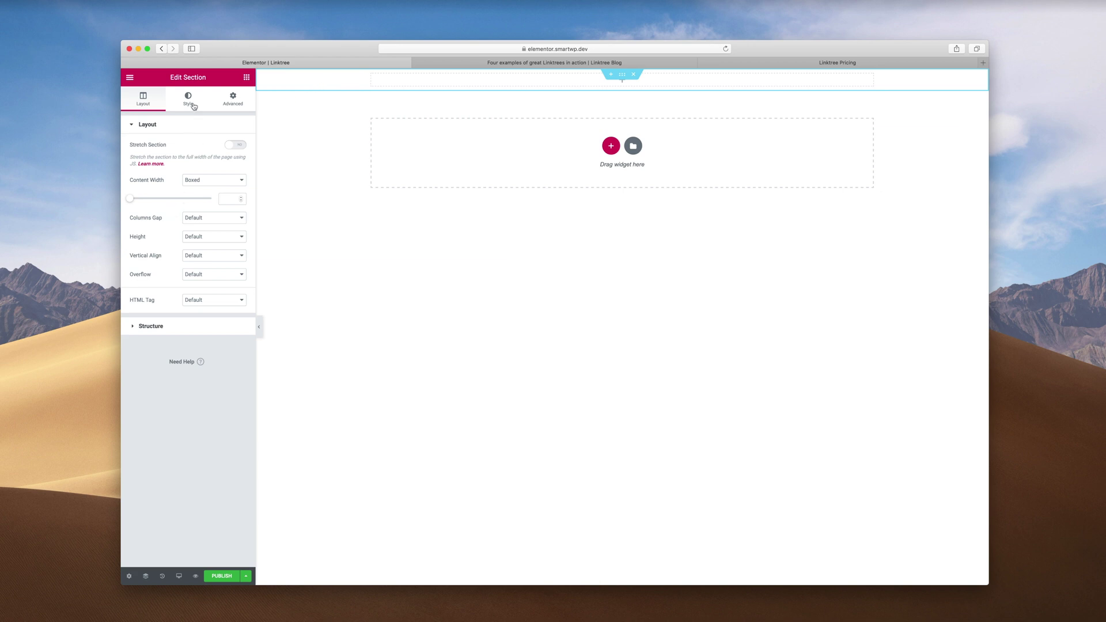
left_click(193, 106)
left_click(190, 166)
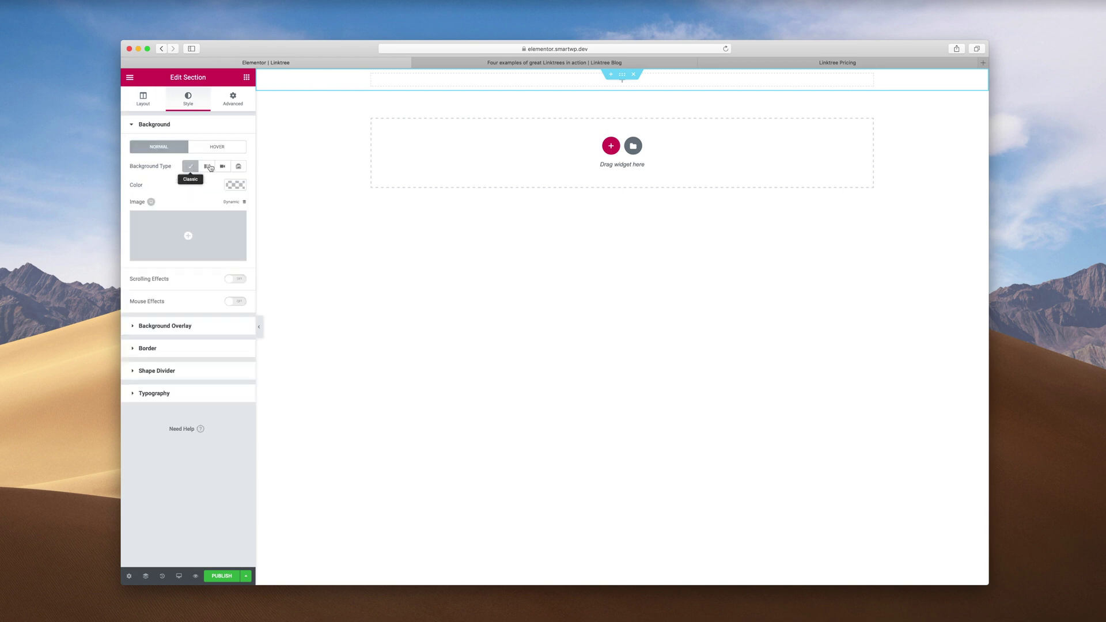
Tune the section's background colour to light blue (#c7eaf9).
left_click(236, 185)
left_click(168, 292)
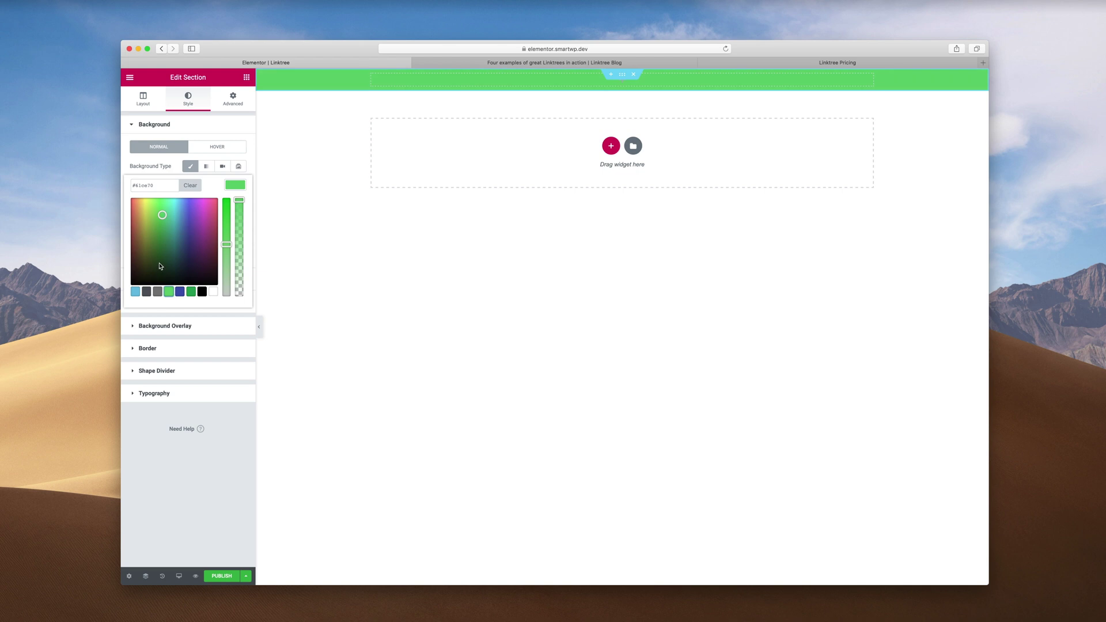
left_click(145, 210)
left_click_drag(225, 246, 226, 268)
left_click_drag(171, 228, 180, 200)
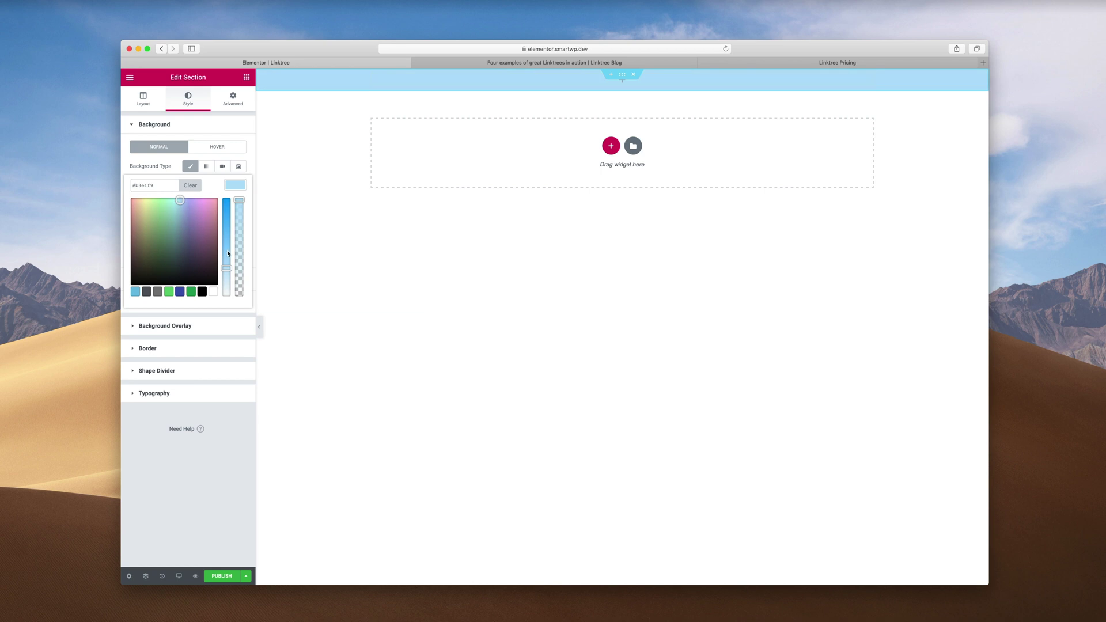
left_click_drag(227, 268, 227, 275)
left_click(348, 147)
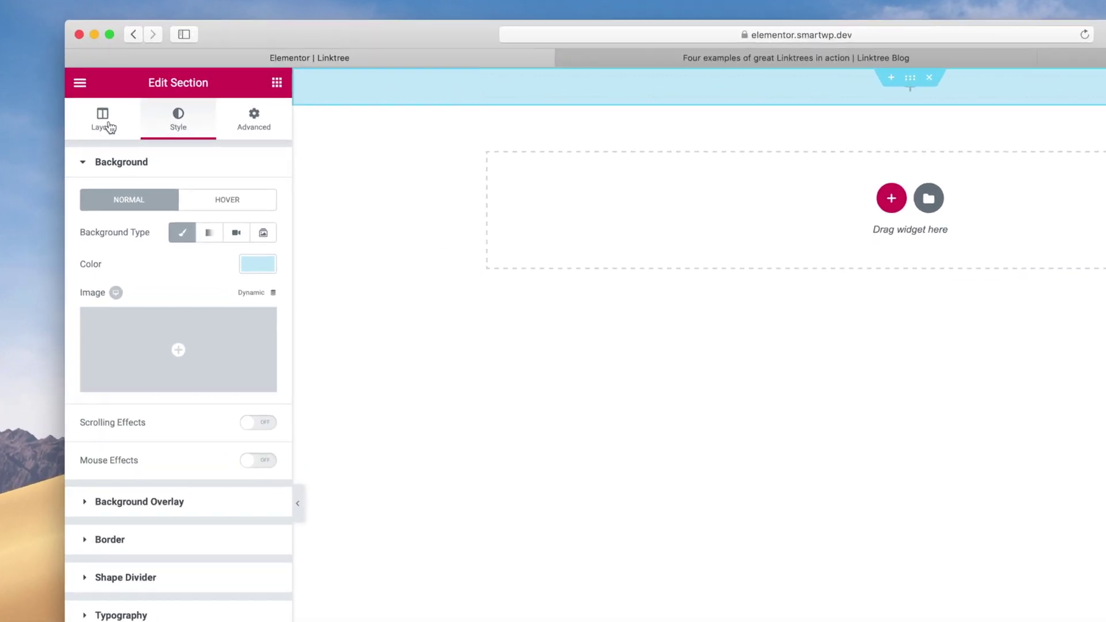
left_click(148, 102)
Give the section a minimum height of 100 VH.
left_click(195, 356)
left_click(195, 390)
left_click(195, 355)
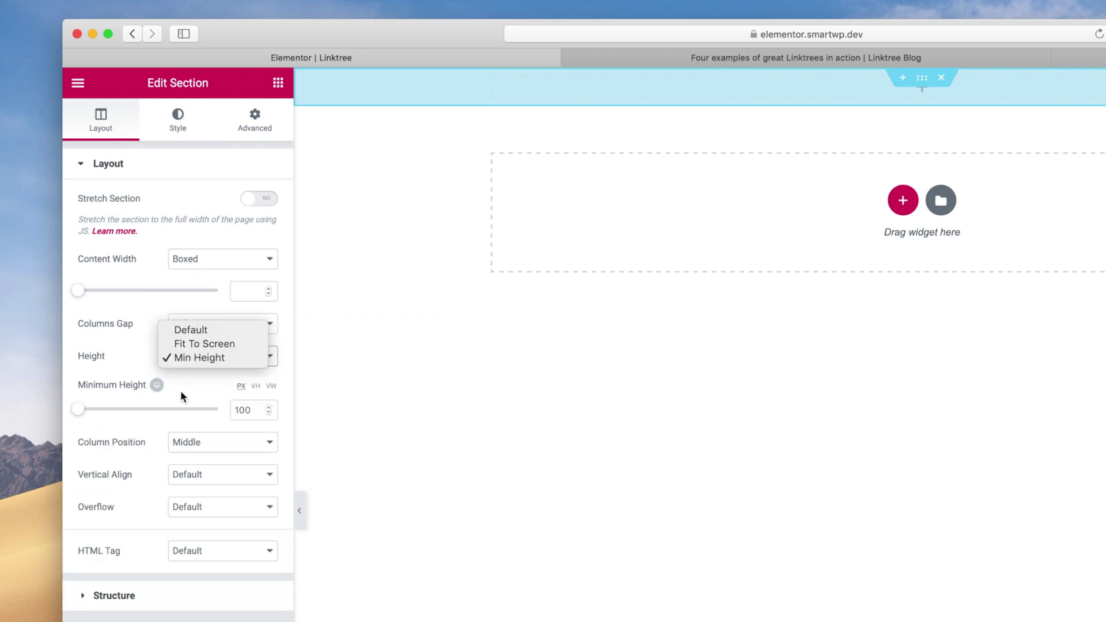
left_click(195, 358)
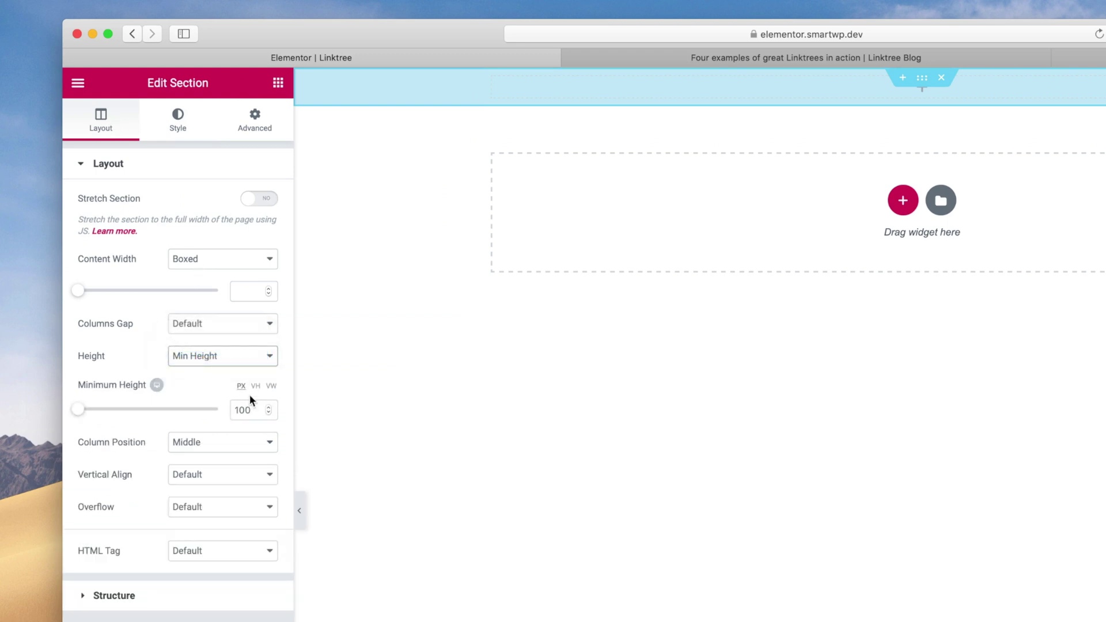
left_click(256, 386)
left_click(257, 410)
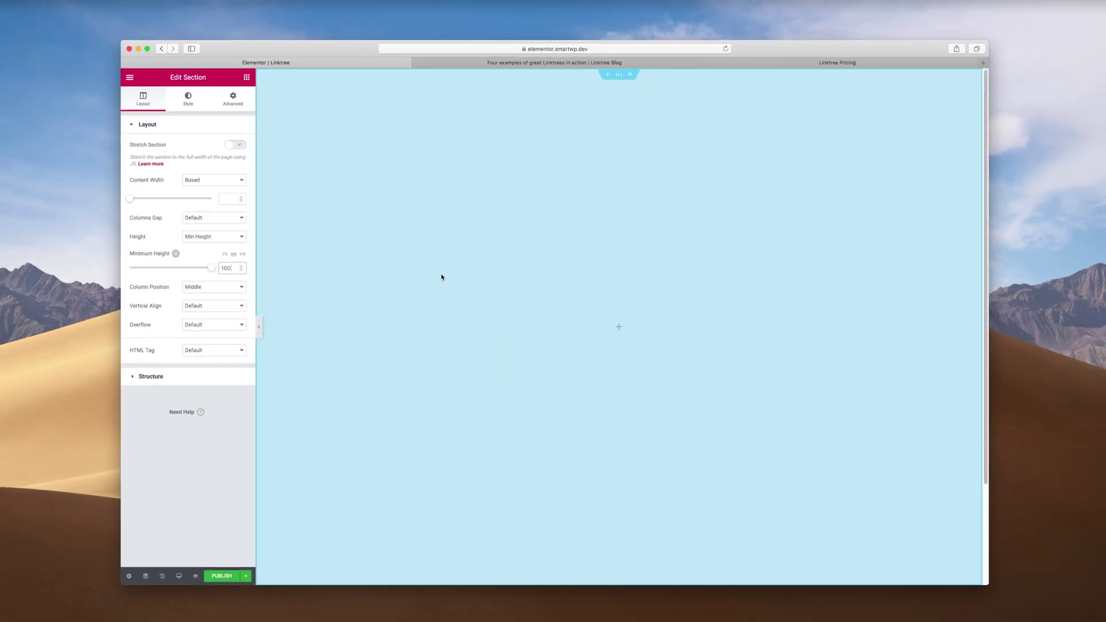
Glance over the Linktree examples blog, then return to the Elementor editor.
key("ctrl+Tab")
scroll(573, 236, "up", 5)
scroll(548, 324, "up", 15)
scroll(548, 325, "down", 5)
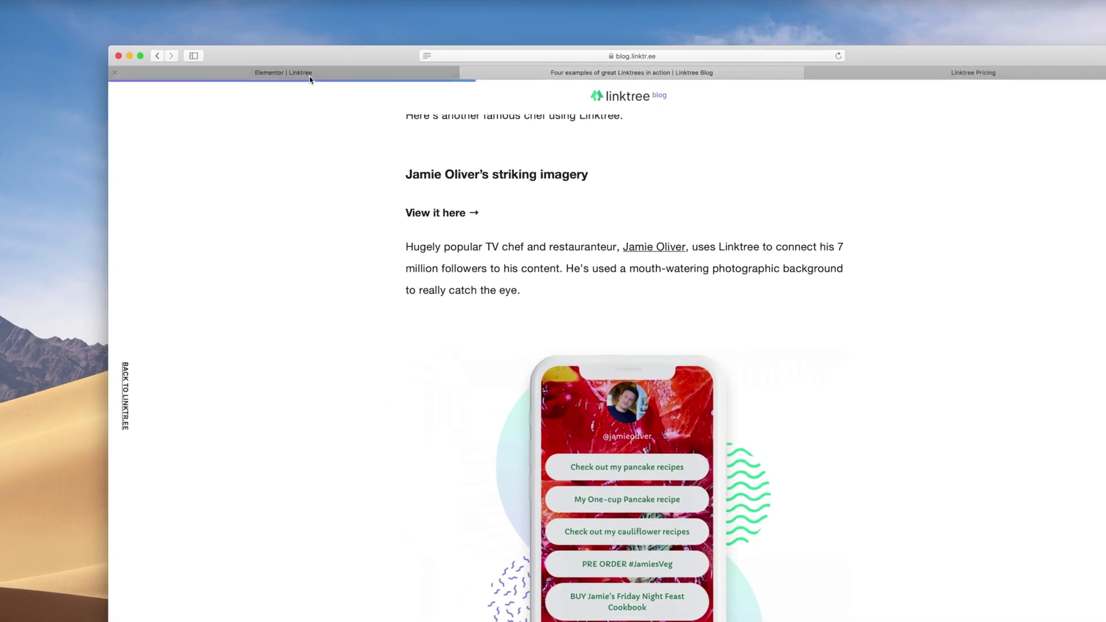
left_click(310, 80)
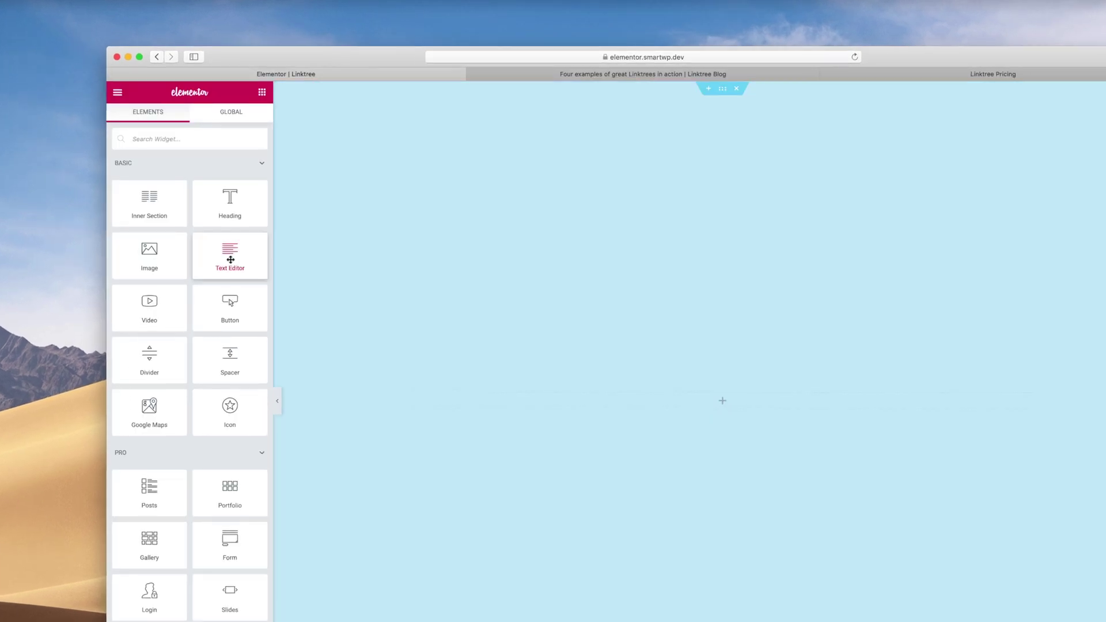
Add an Image widget to the blue section showing the portrait photo.
left_click_drag(161, 261, 586, 406)
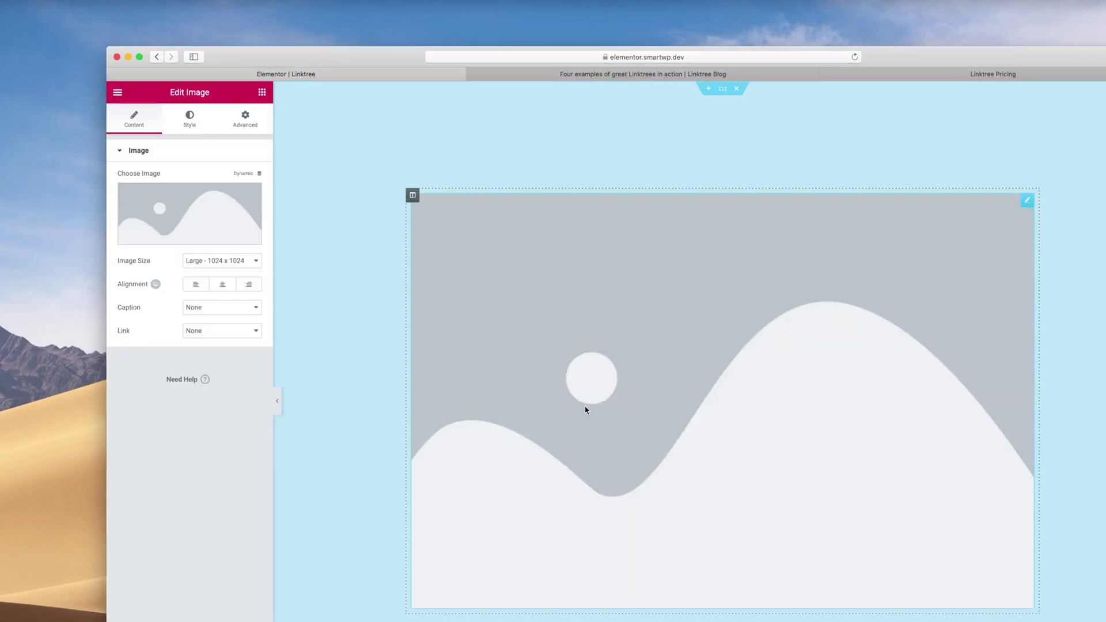
left_click(199, 218)
left_click(179, 226)
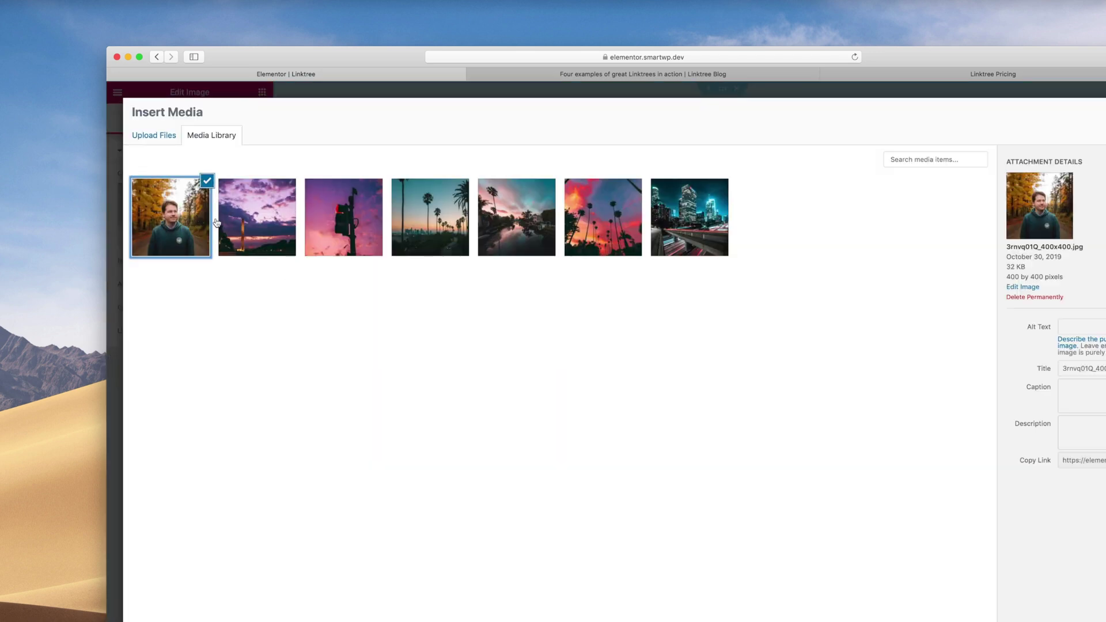
left_click(1066, 610)
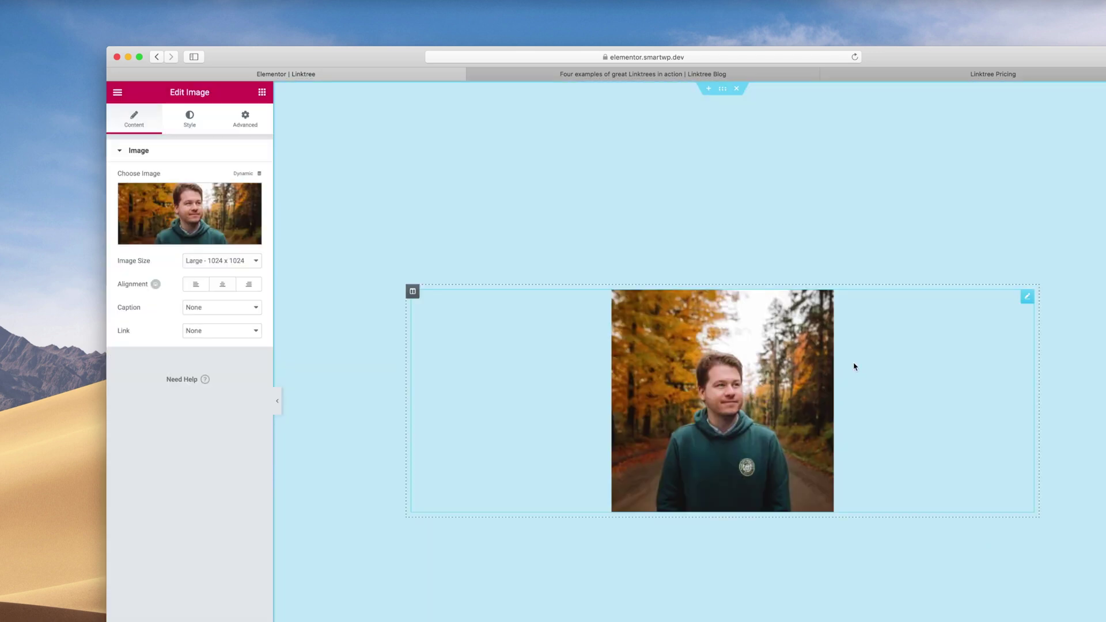
Make the photo round with a 999 border radius and about 125 px width.
left_click(179, 119)
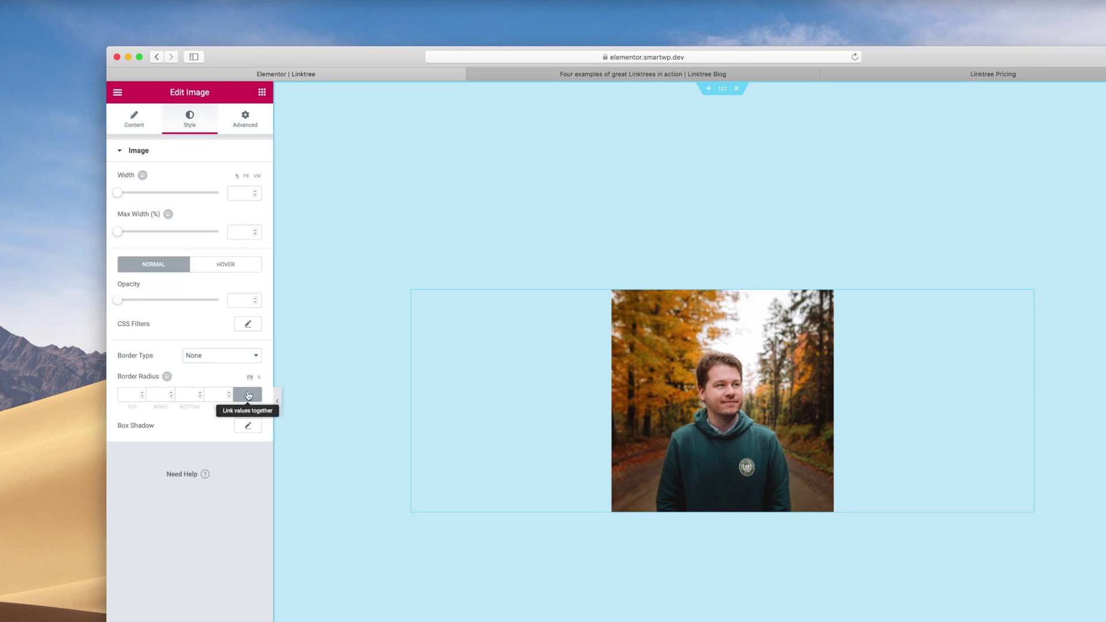
left_click(138, 396)
type("999")
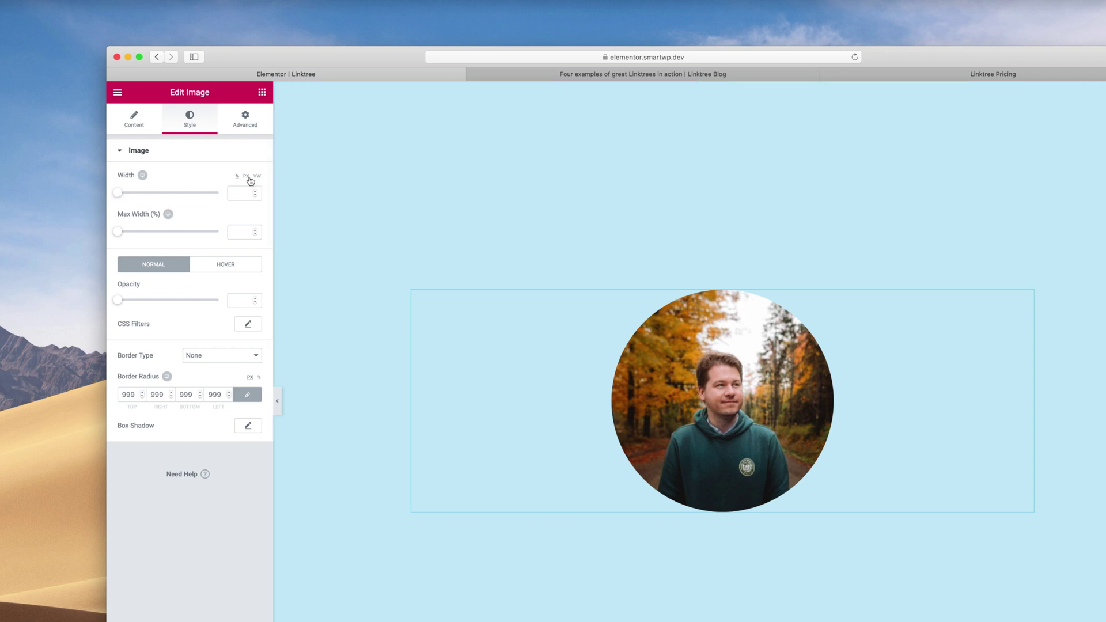
mouse_move(117, 195)
left_mouse_down()
mouse_move(138, 196)
mouse_move(129, 196)
left_mouse_up()
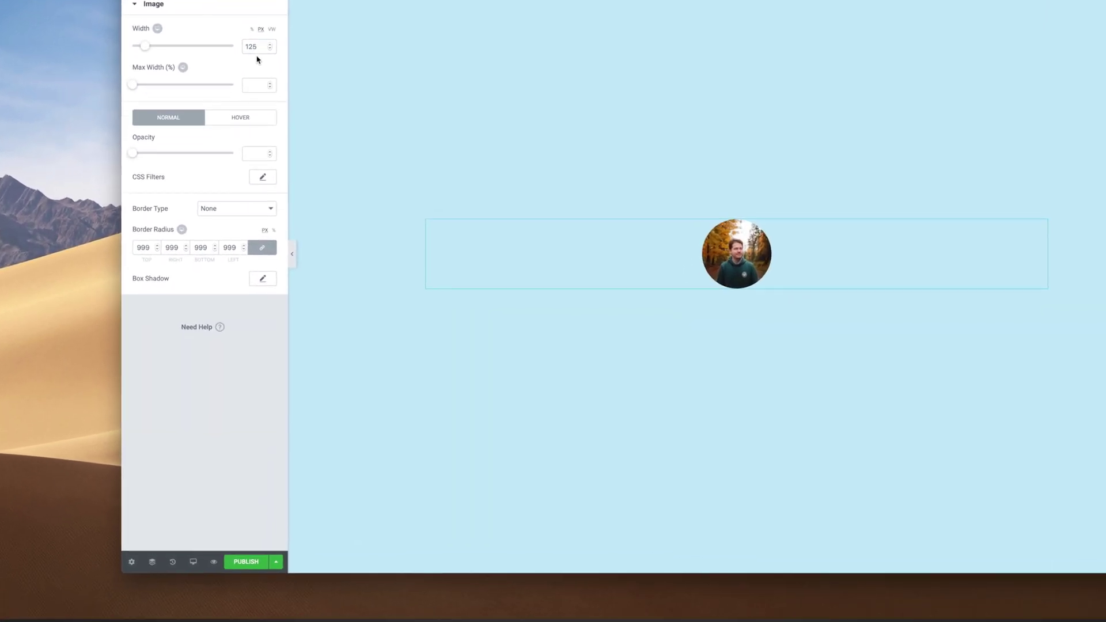
left_click(193, 562)
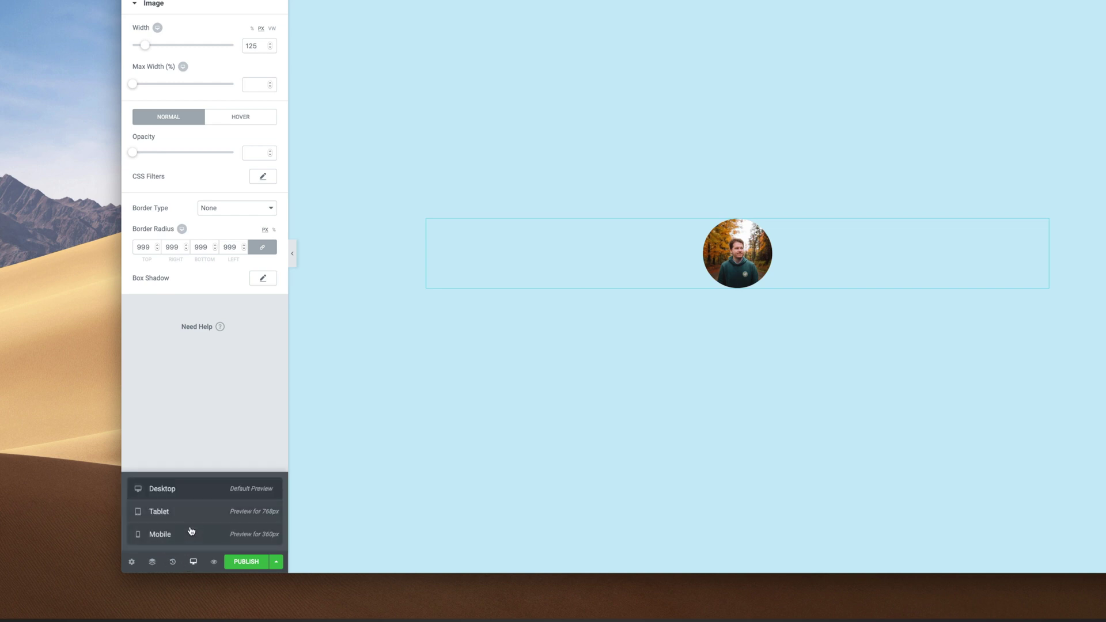
In the mobile preview, set the photo section's column position to Top.
left_click(191, 534)
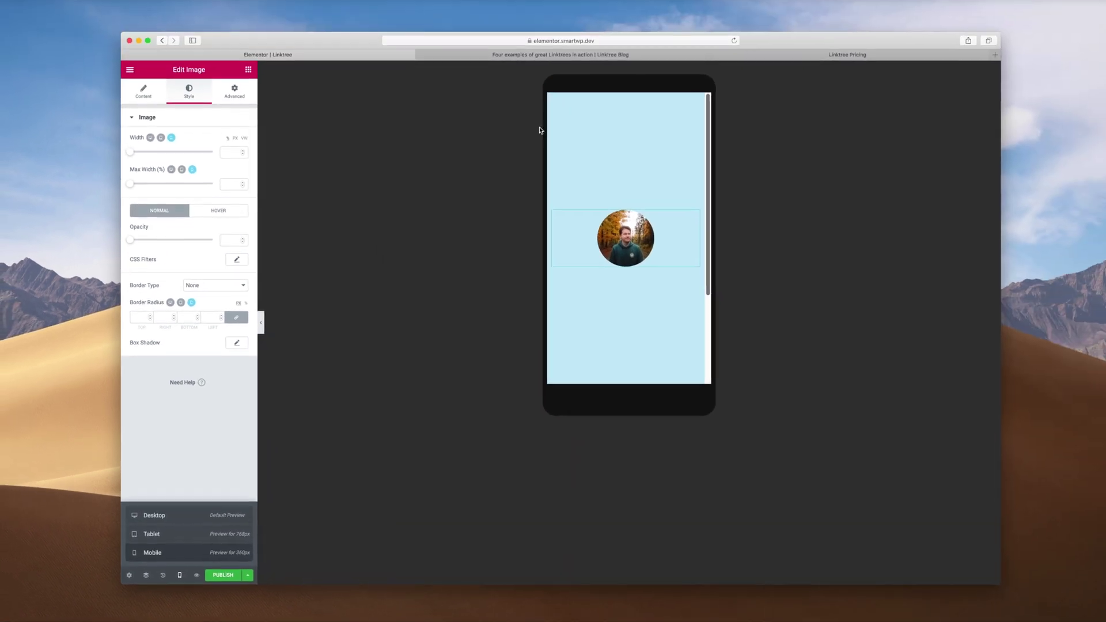
left_click(697, 71)
left_click(633, 229)
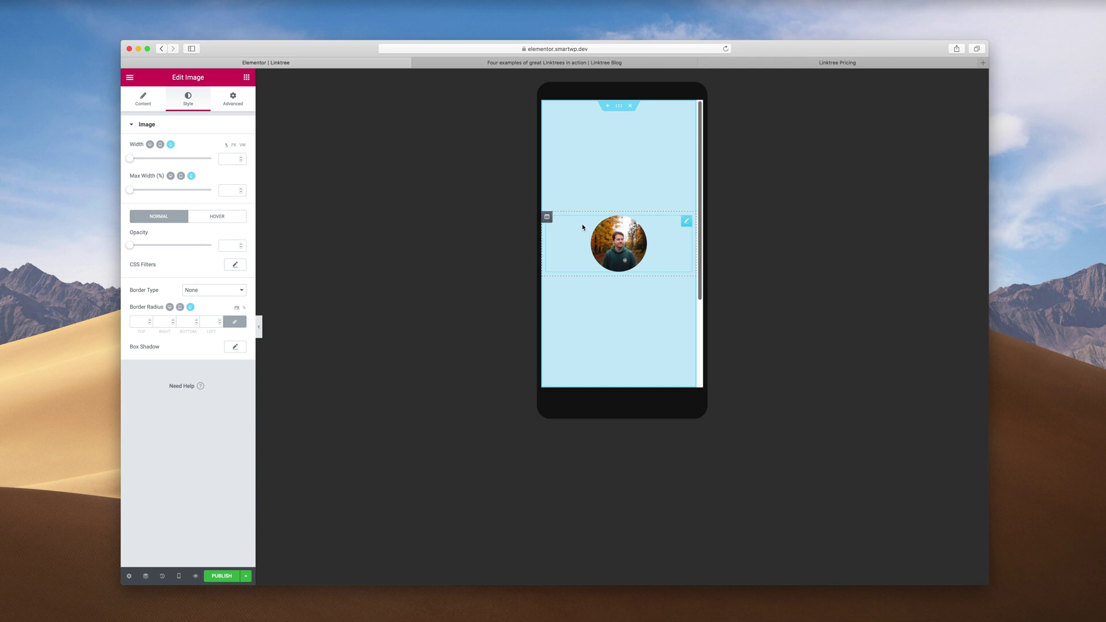
right_click(617, 117)
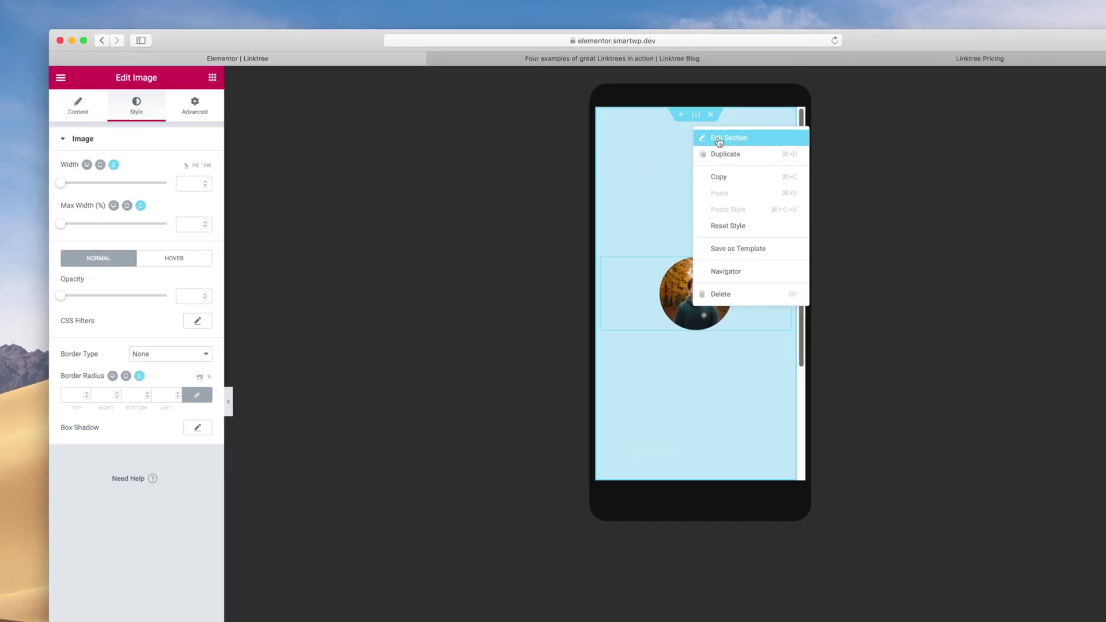
left_click(628, 120)
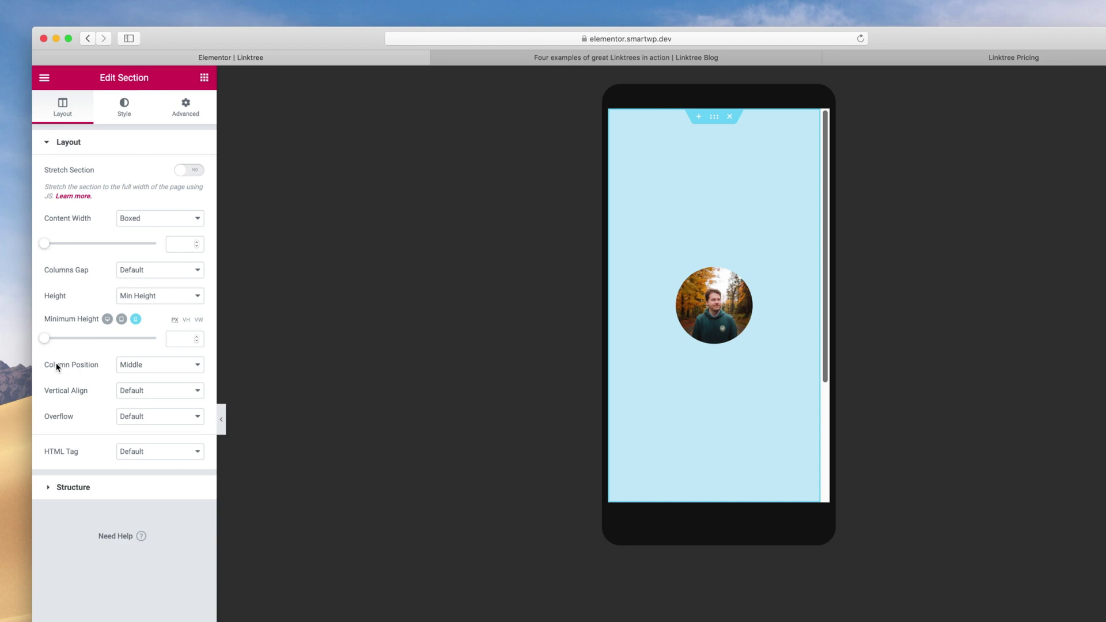
left_click(122, 367)
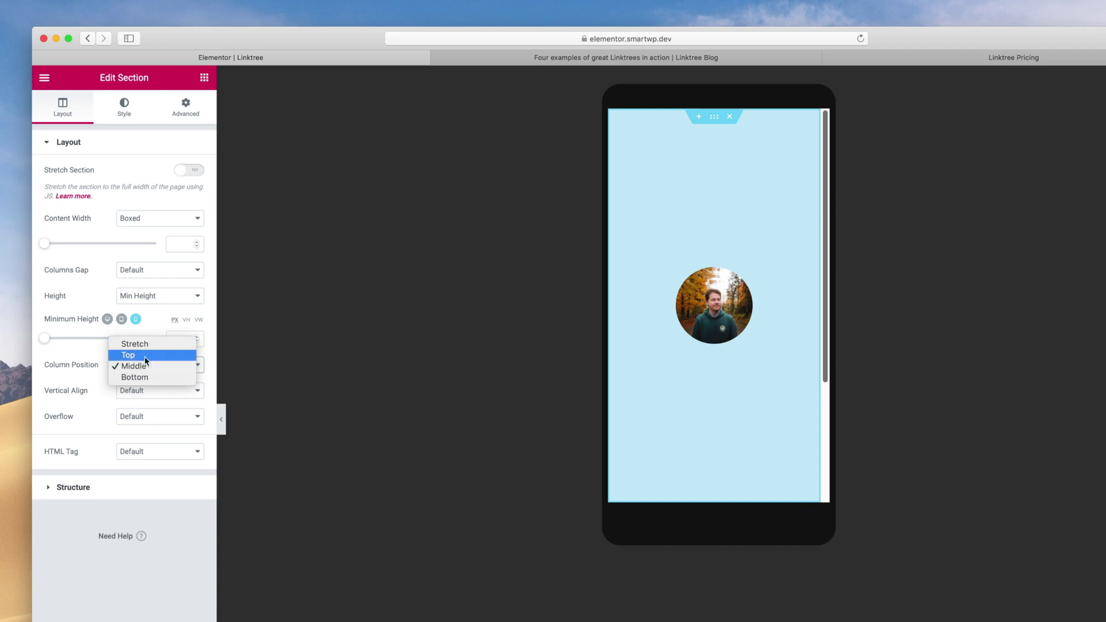
left_click(145, 361)
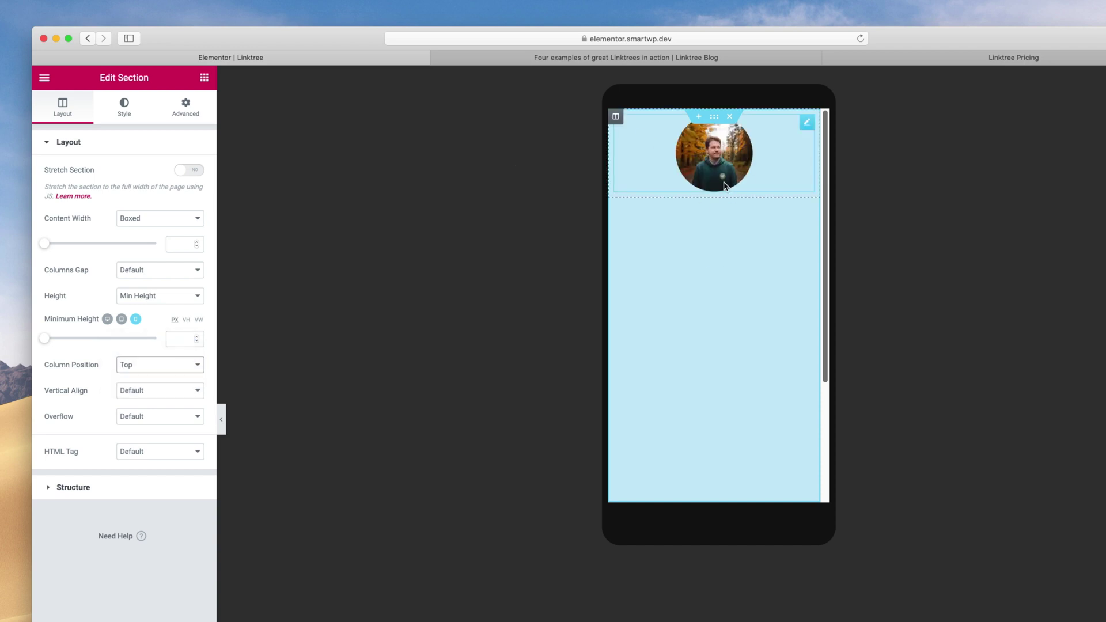
left_click(204, 77)
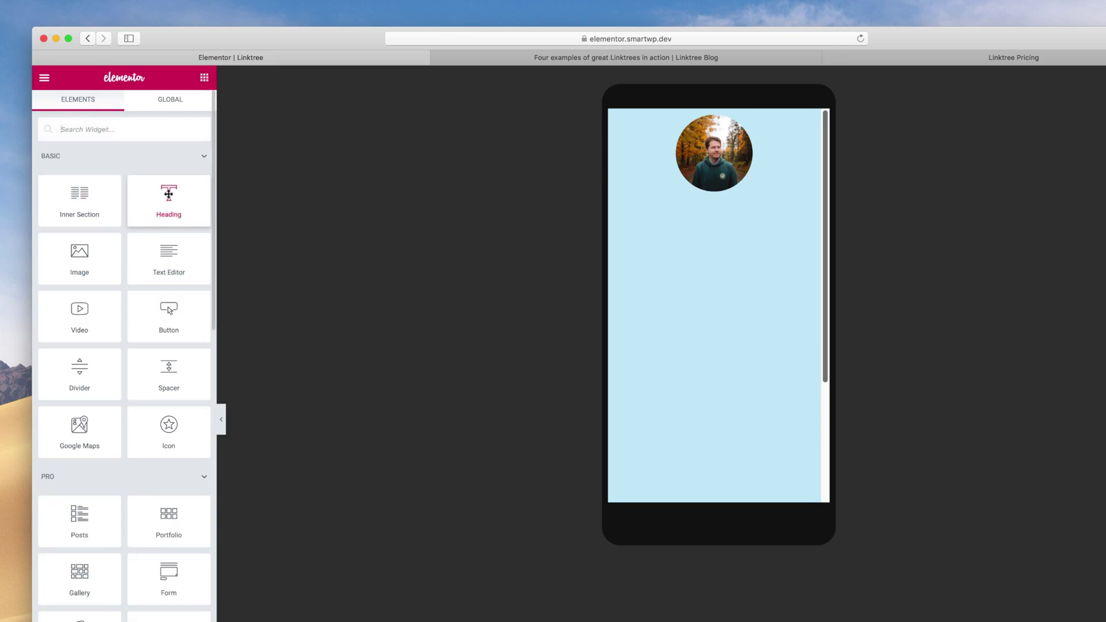
Add a Heading widget under the photo containing the profile owner's name.
left_click_drag(160, 203, 708, 181)
left_click(152, 209)
key("super+a")
type("A")
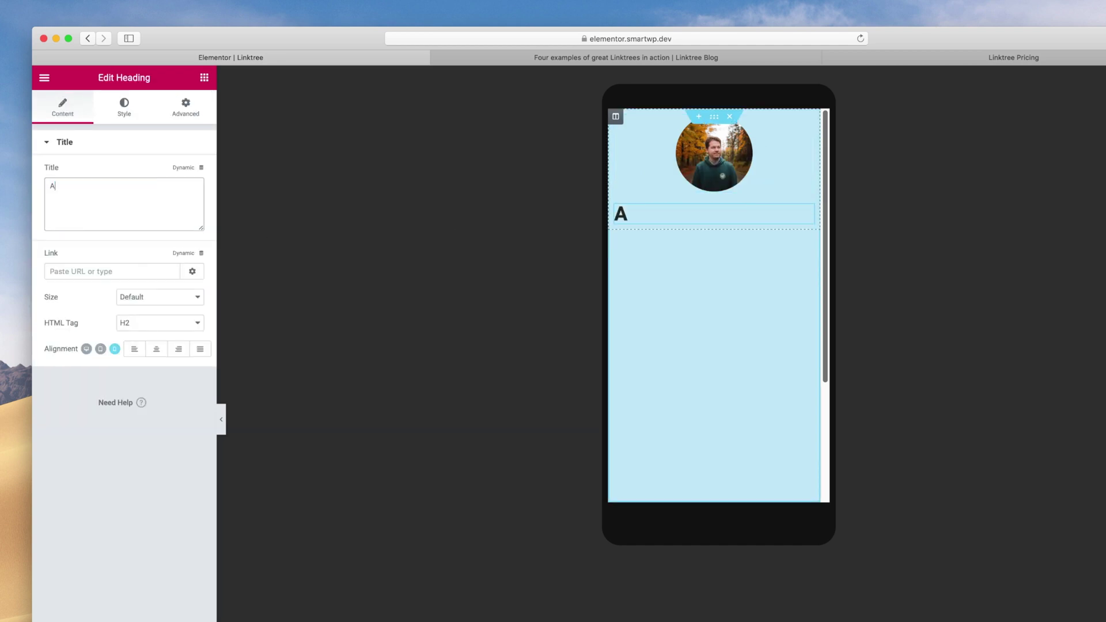
type("ndy Feliciotti")
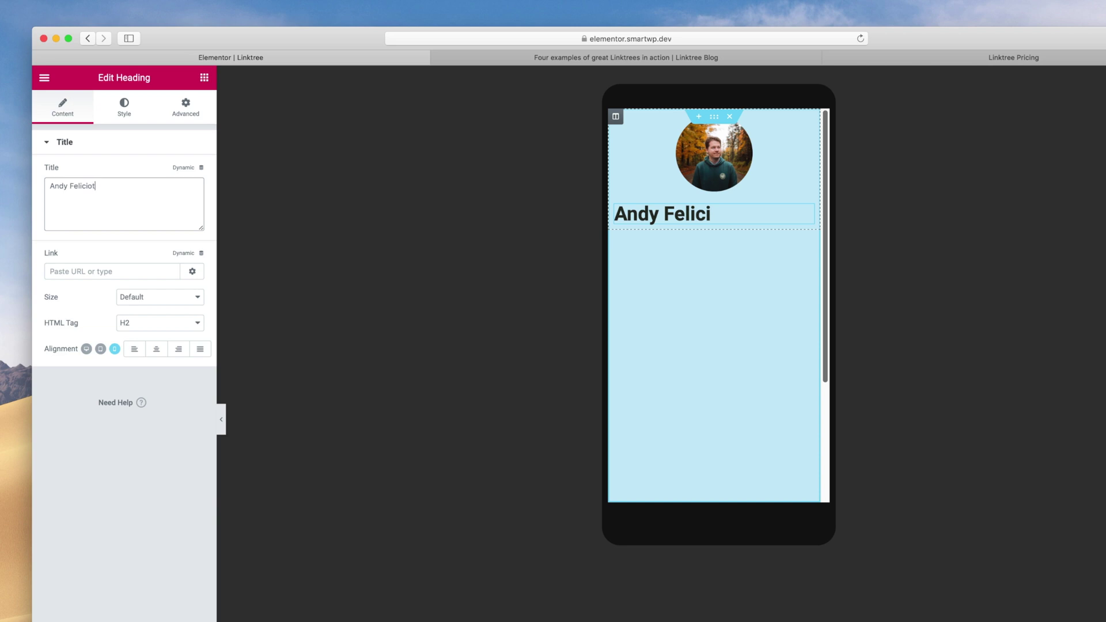
Center the name heading, make it an H4 tag, and set size to Medium.
left_click(156, 349)
left_click(149, 323)
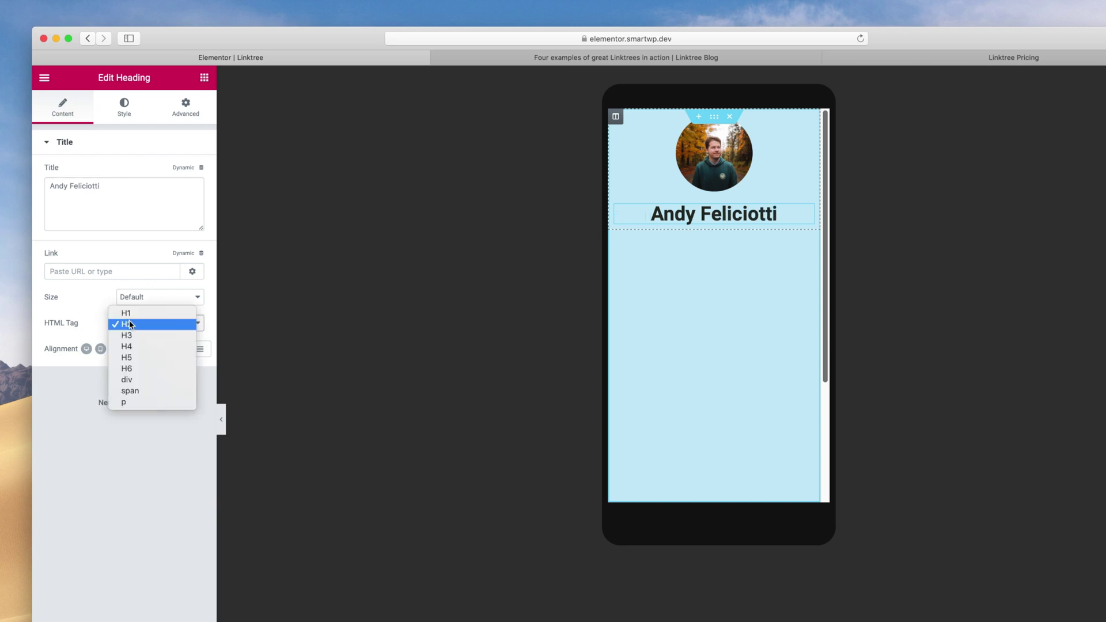
left_click(153, 339)
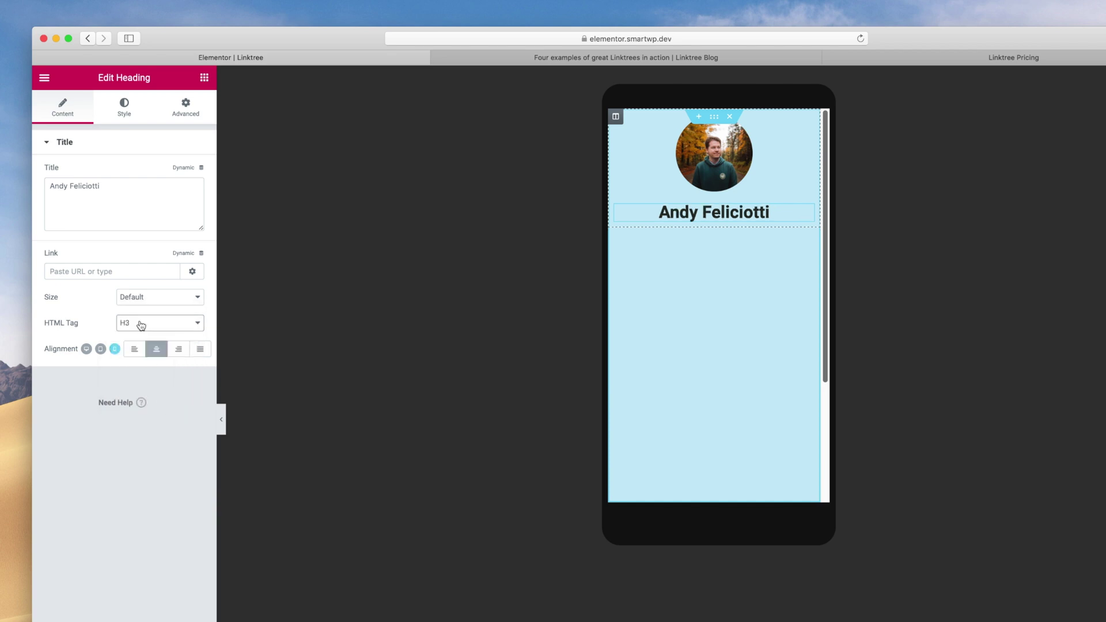
left_click(139, 321)
left_click(143, 337)
left_click(139, 300)
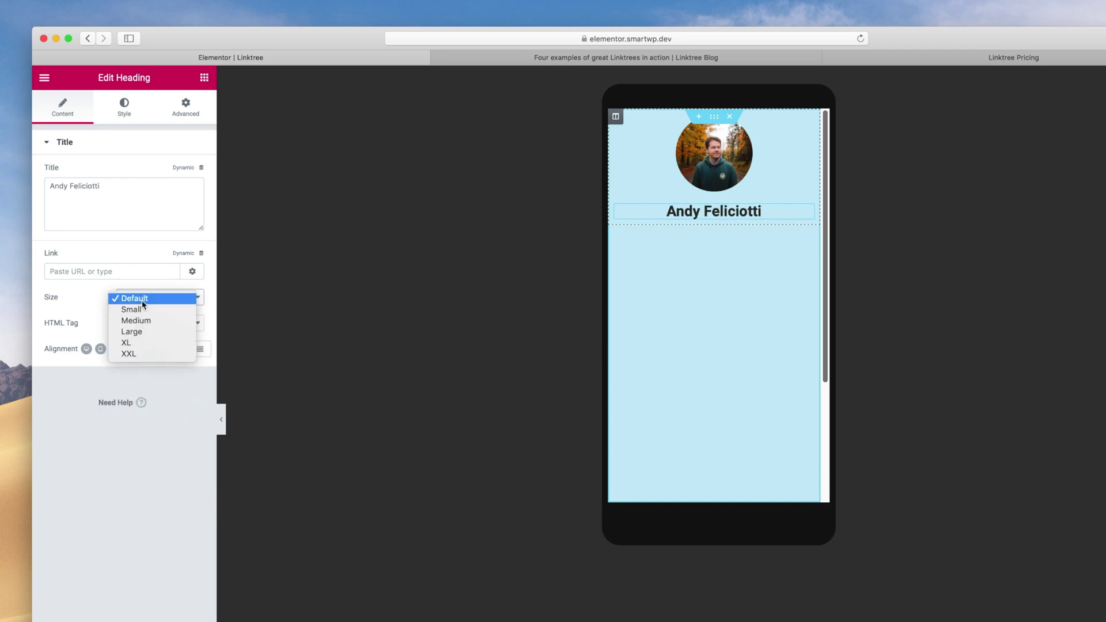
left_click(141, 319)
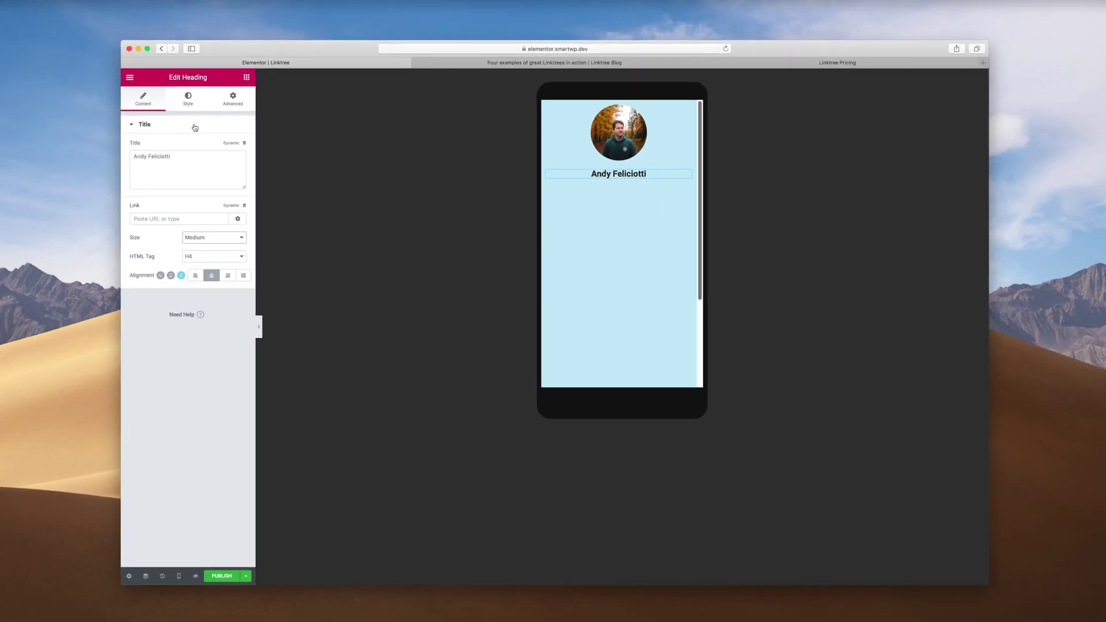
Check the Linktree examples blog for reference, then return to the editor.
key("ctrl+Tab")
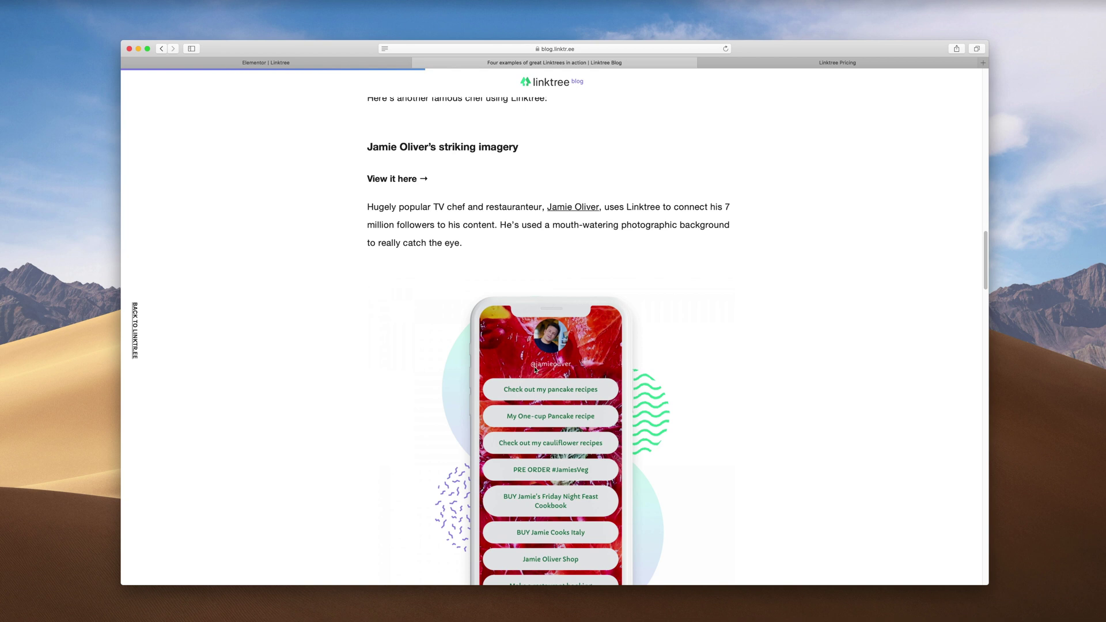
scroll(550, 339, "down", 15)
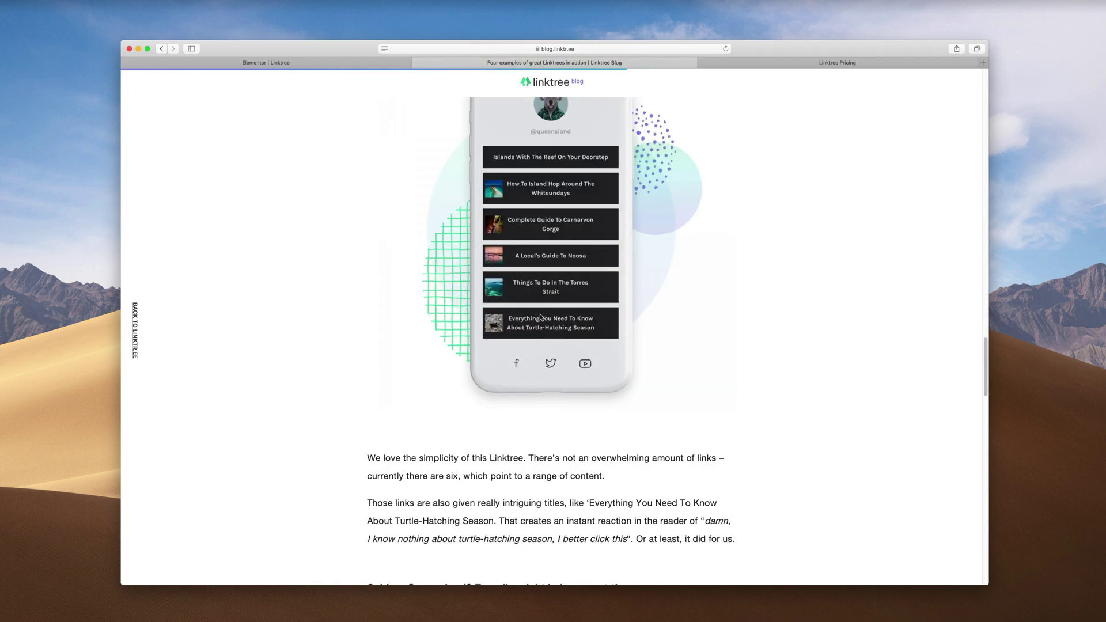
scroll(549, 291, "up", 15)
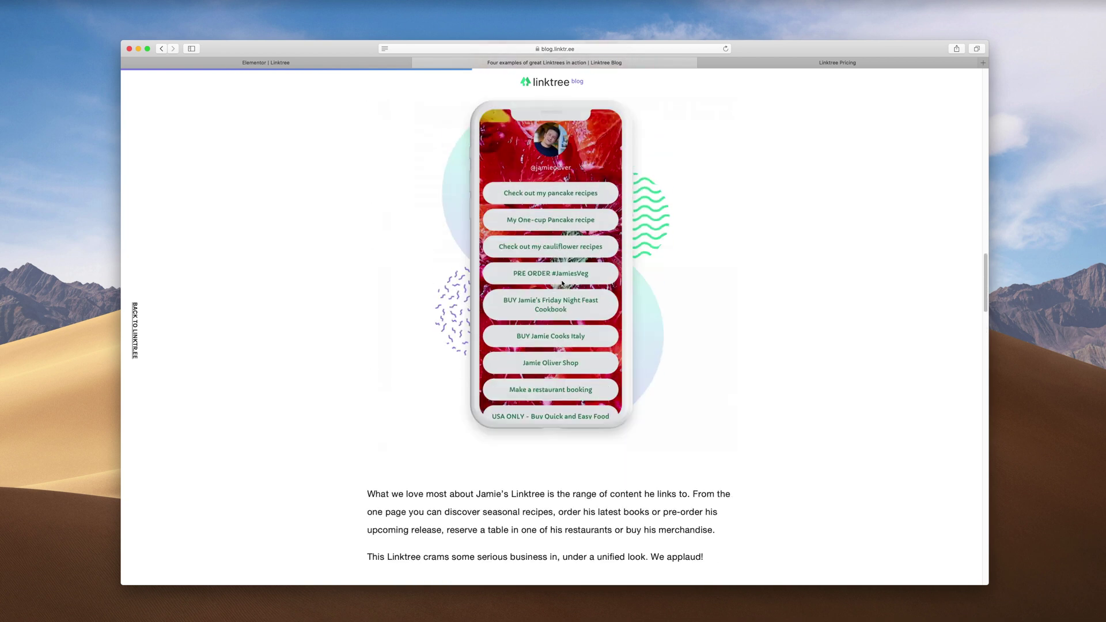
left_click(370, 61)
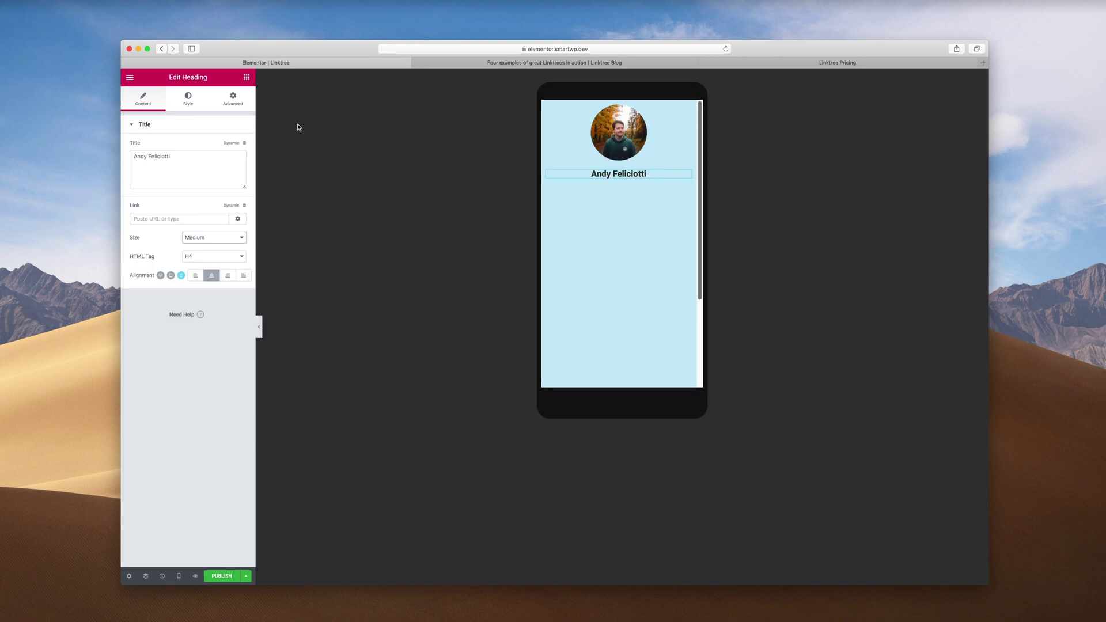
left_click(247, 78)
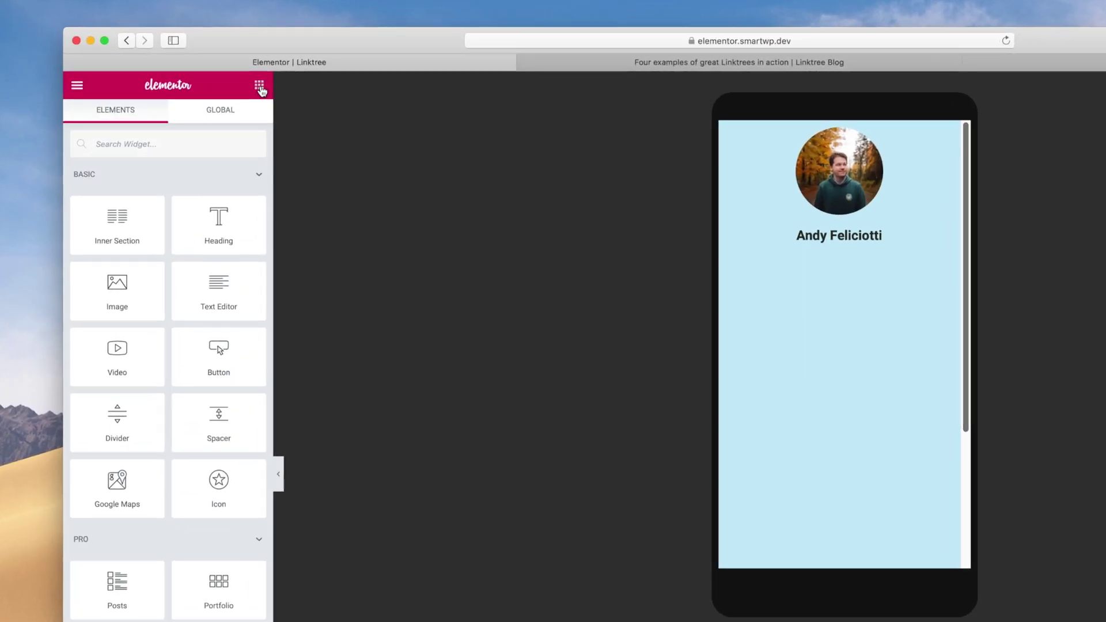
Add a full-width button below the name heading.
left_click_drag(215, 360, 861, 245)
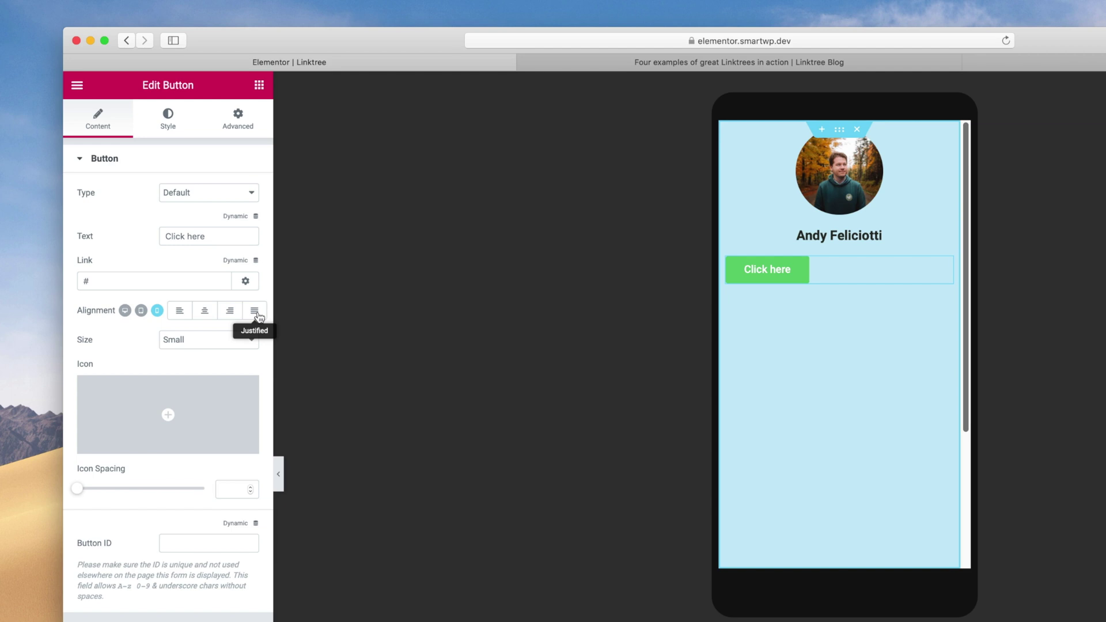
left_click(258, 315)
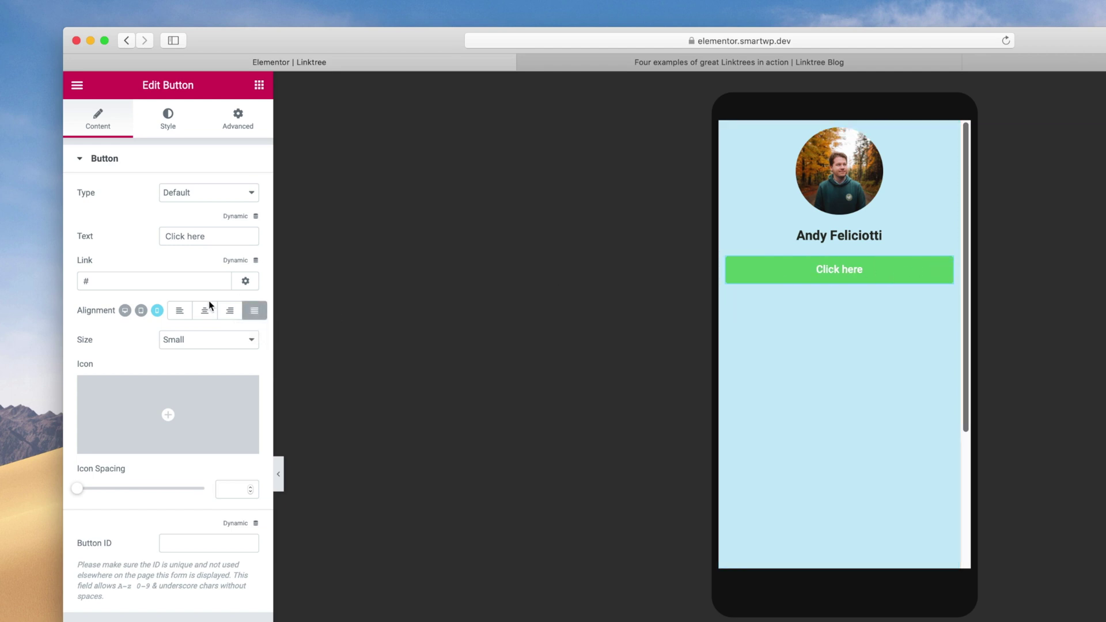
left_click(185, 135)
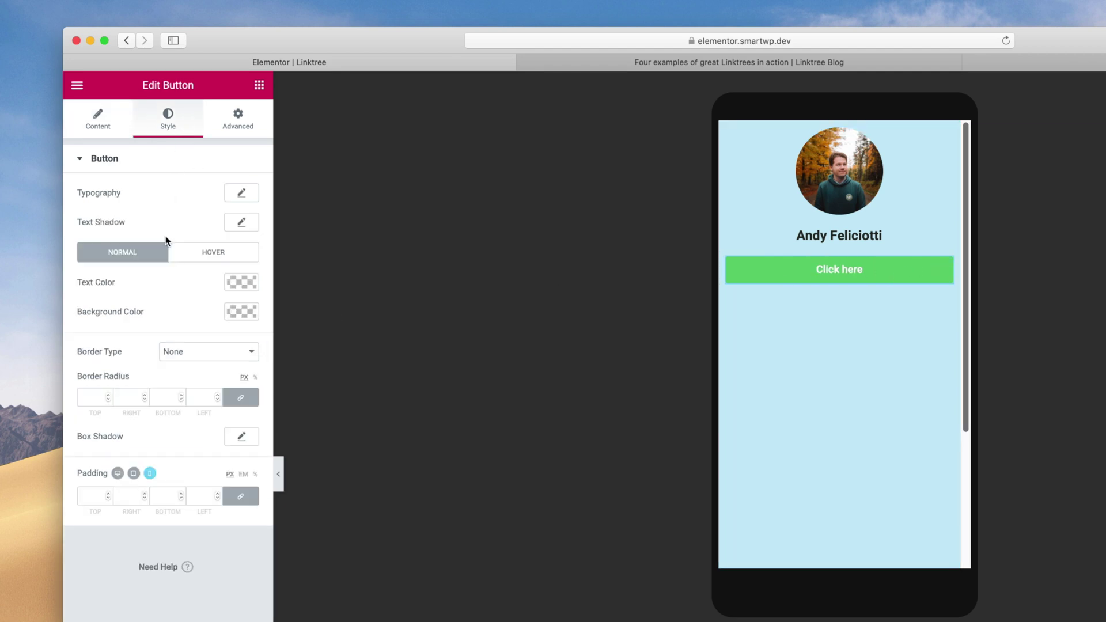
Style the button white with dark #222 text and 50 px rounded corners.
left_click(242, 283)
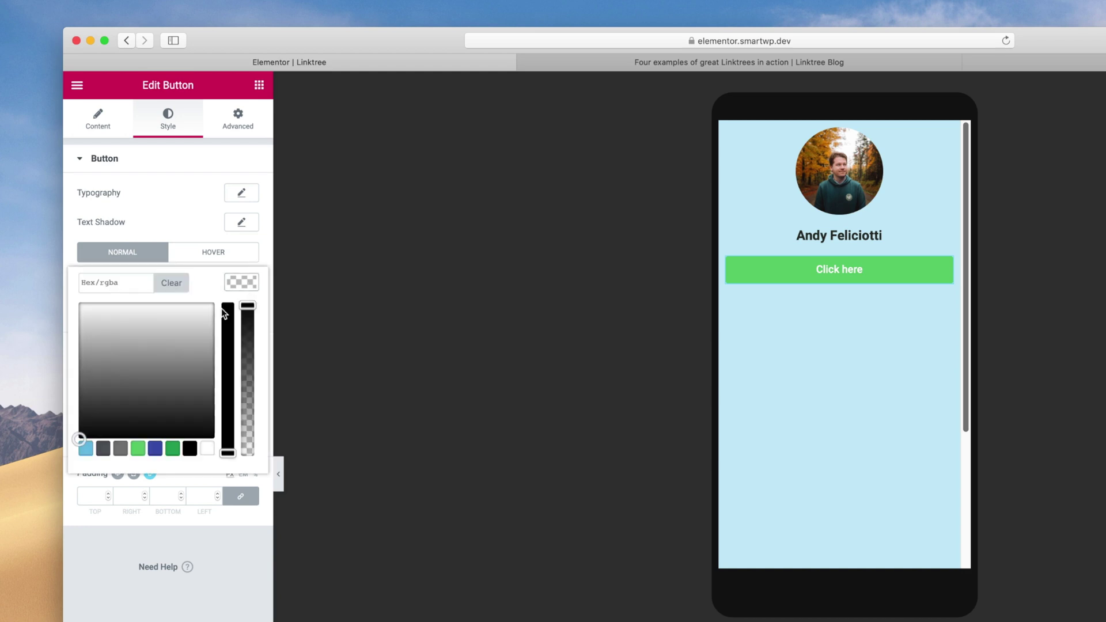
left_click_drag(105, 360, 82, 417)
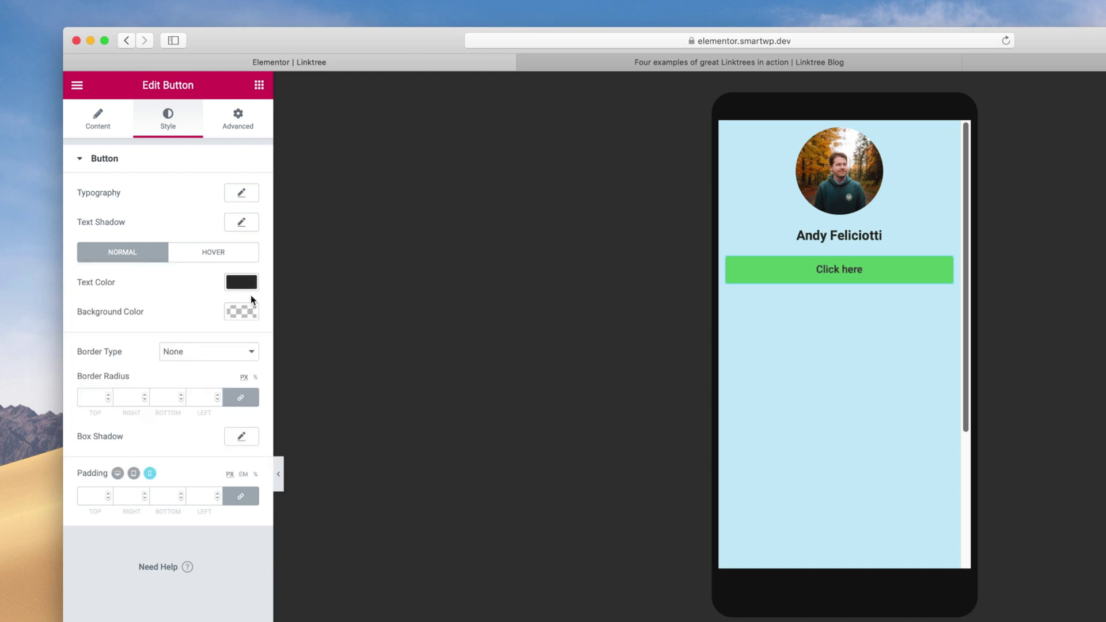
left_click(242, 311)
left_click_drag(137, 386, 93, 315)
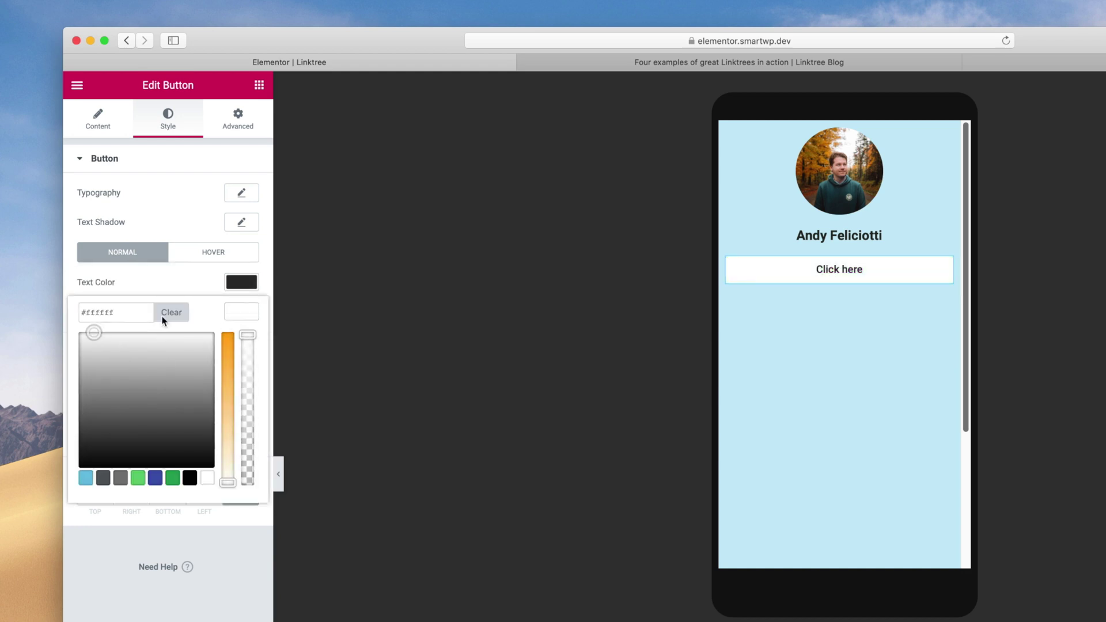
left_click(241, 312)
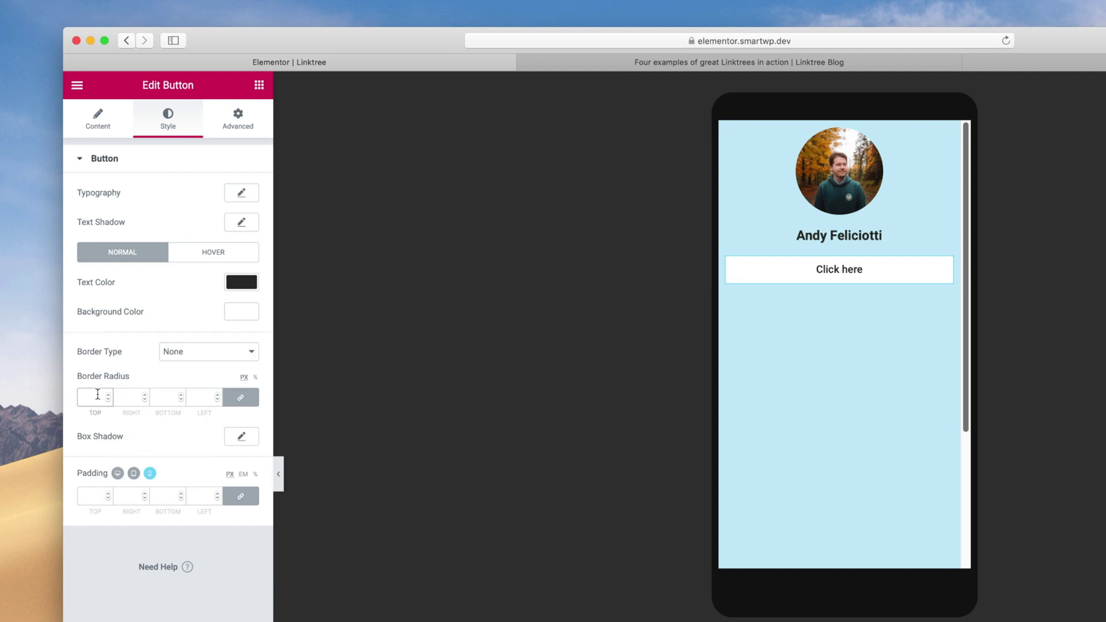
type("50")
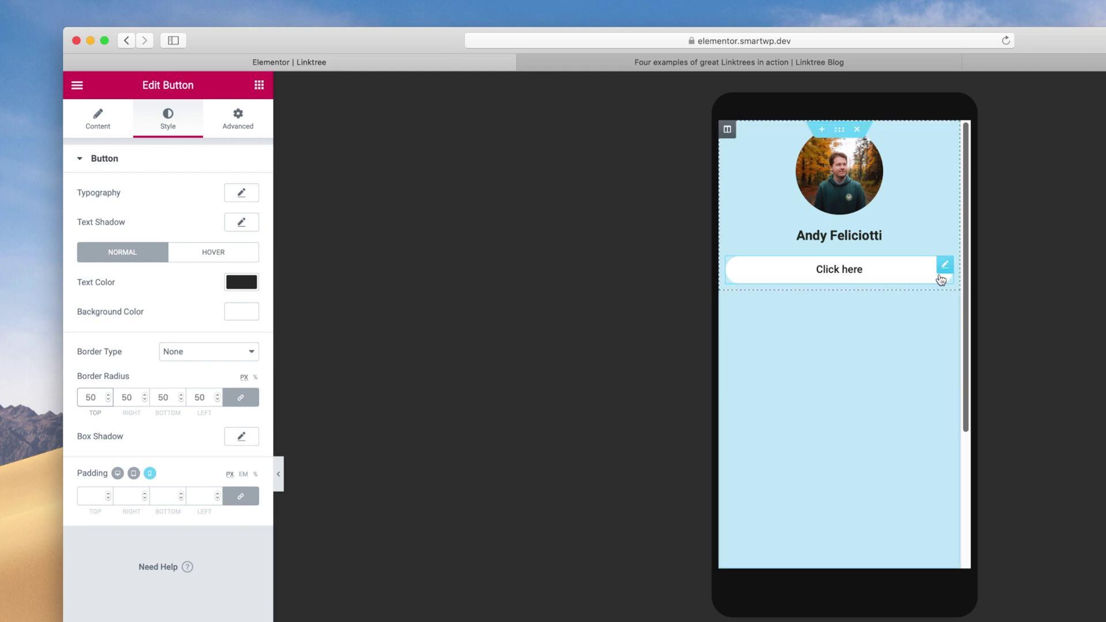
left_click(113, 141)
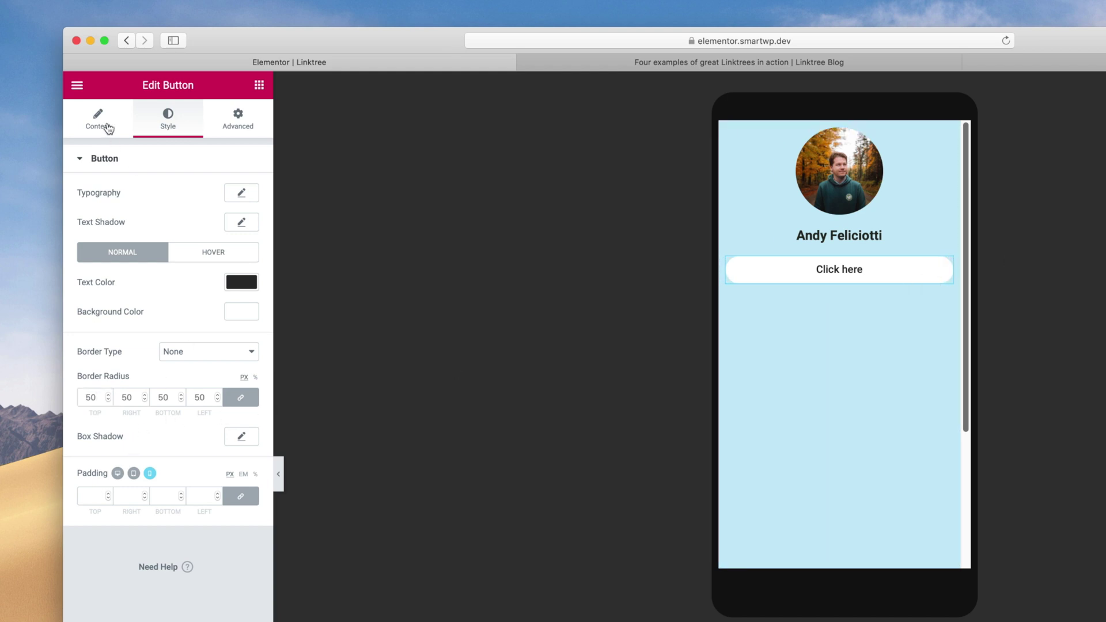
left_click(112, 125)
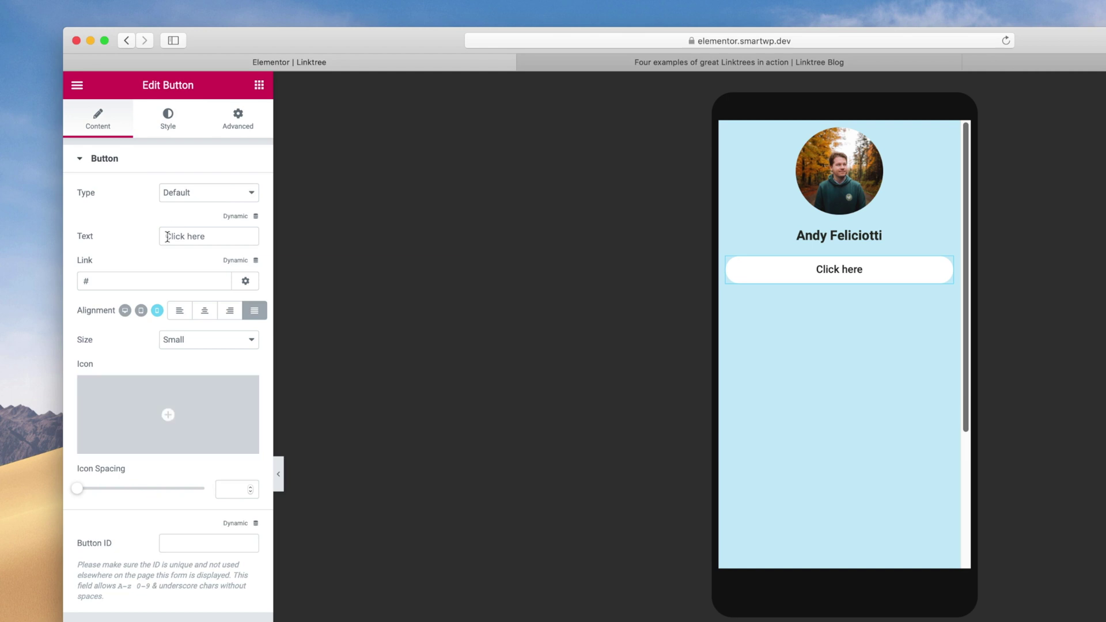
left_click_drag(143, 284, 64, 276)
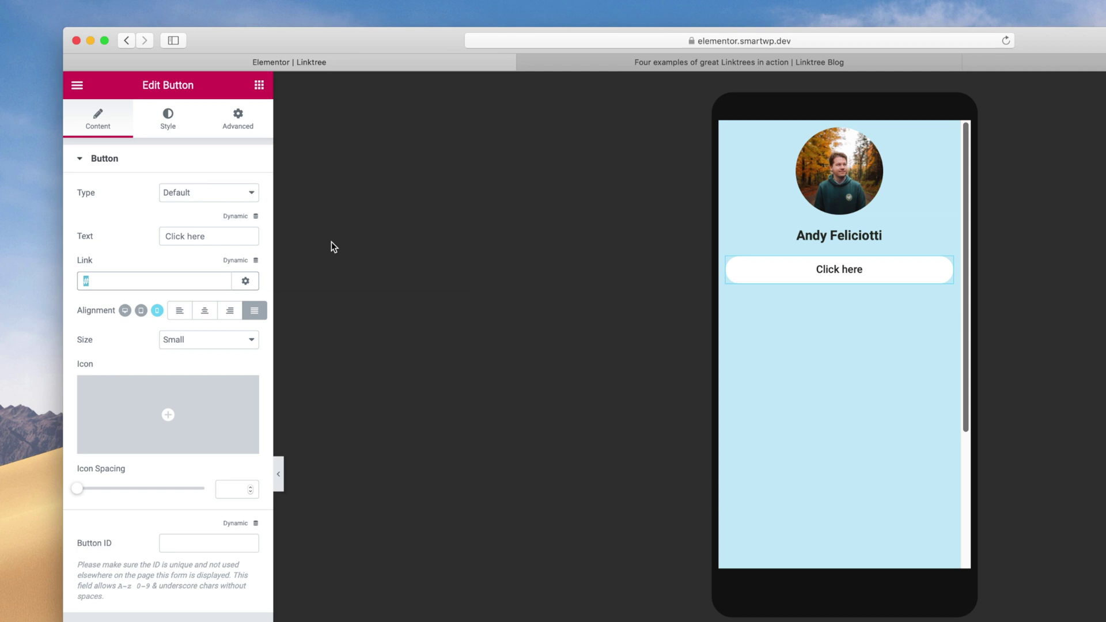
type("://google.com")
left_click(197, 343)
left_click(195, 352)
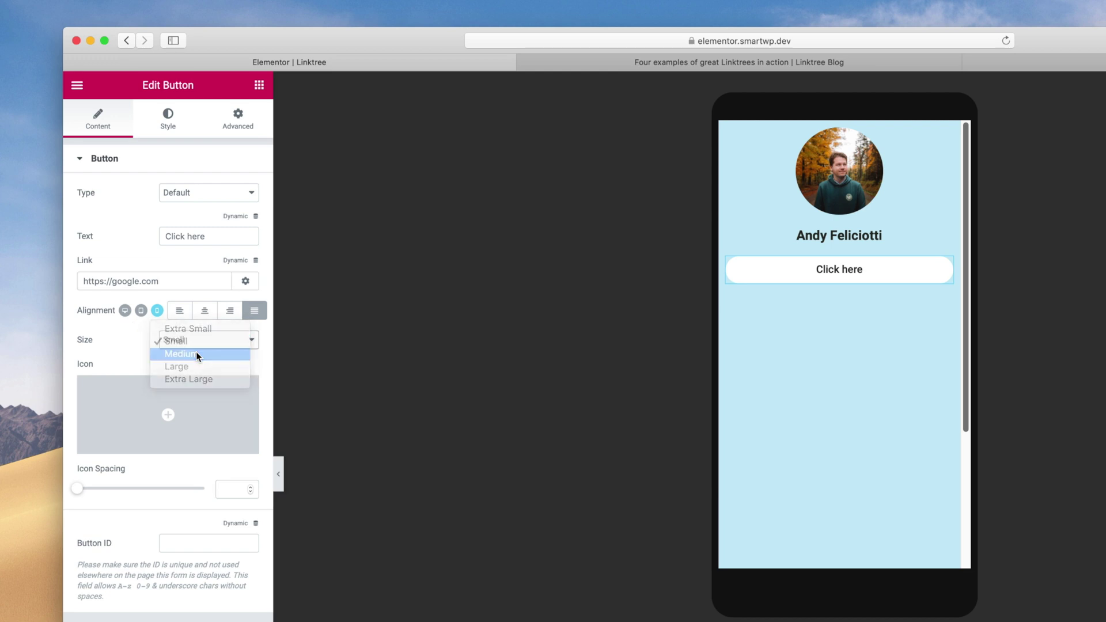
left_click(188, 344)
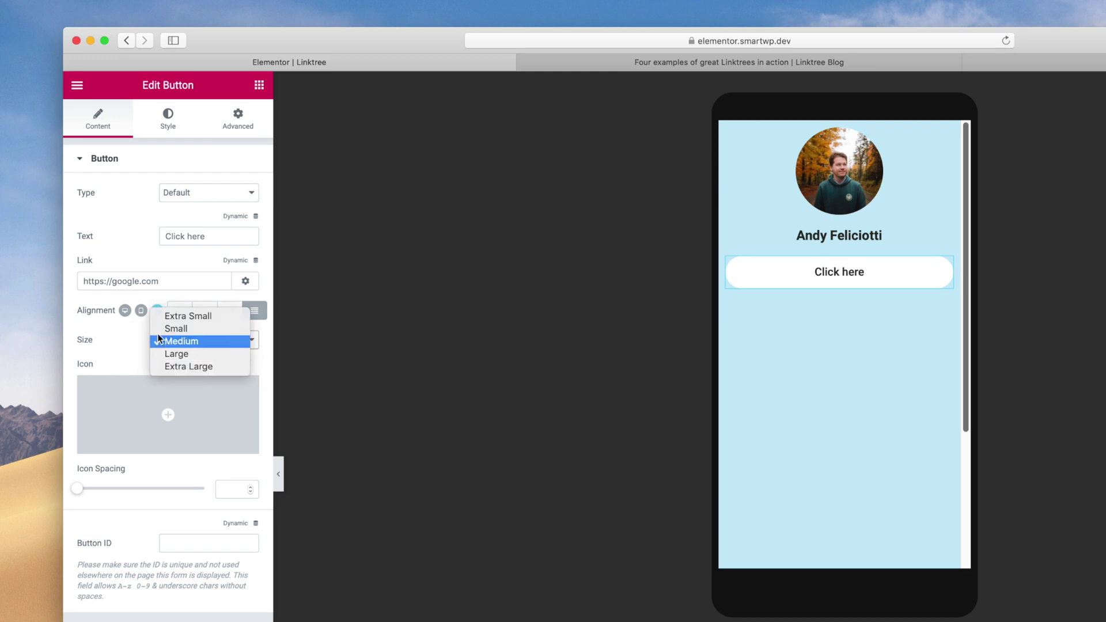
left_click(185, 340)
Relabel the button 'Search Google', then check the examples blog and come back.
left_click_drag(207, 238, 133, 229)
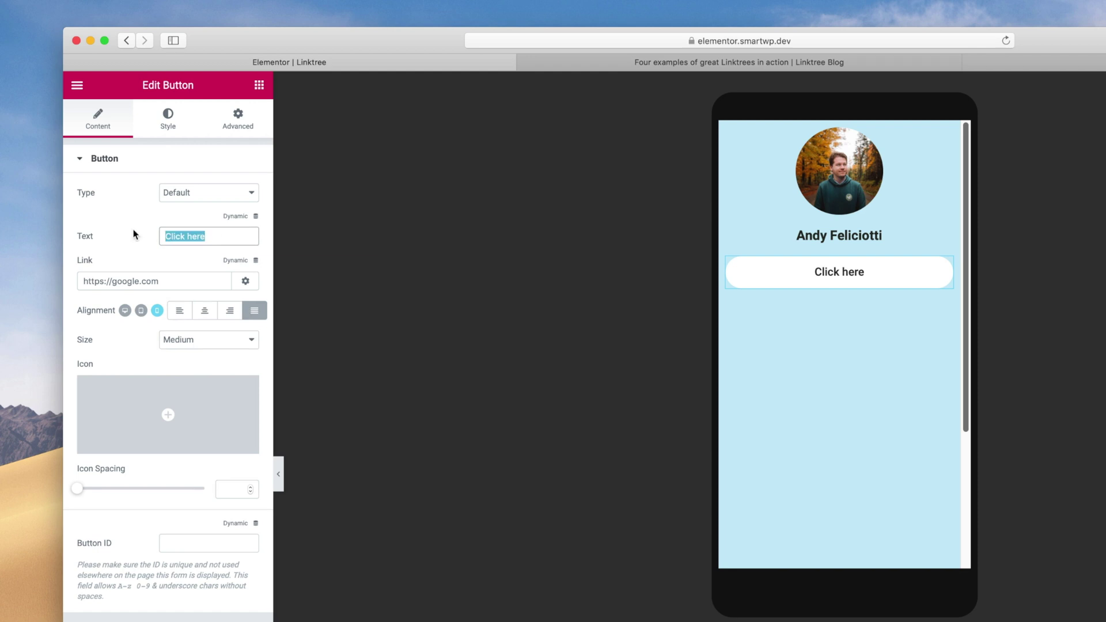
type("Search Google")
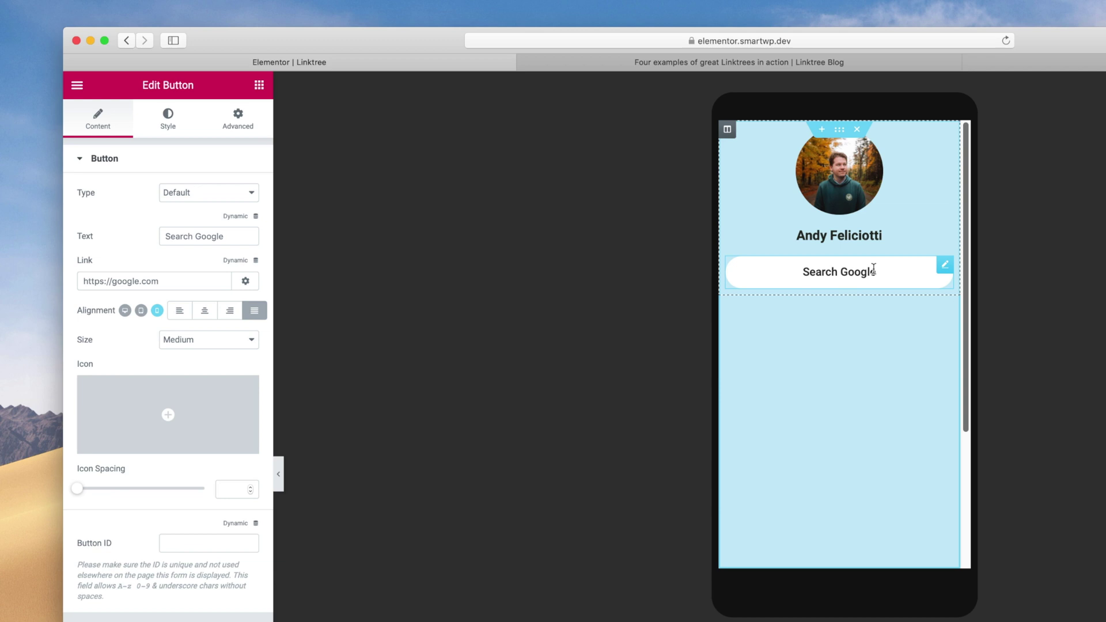
left_click(785, 65)
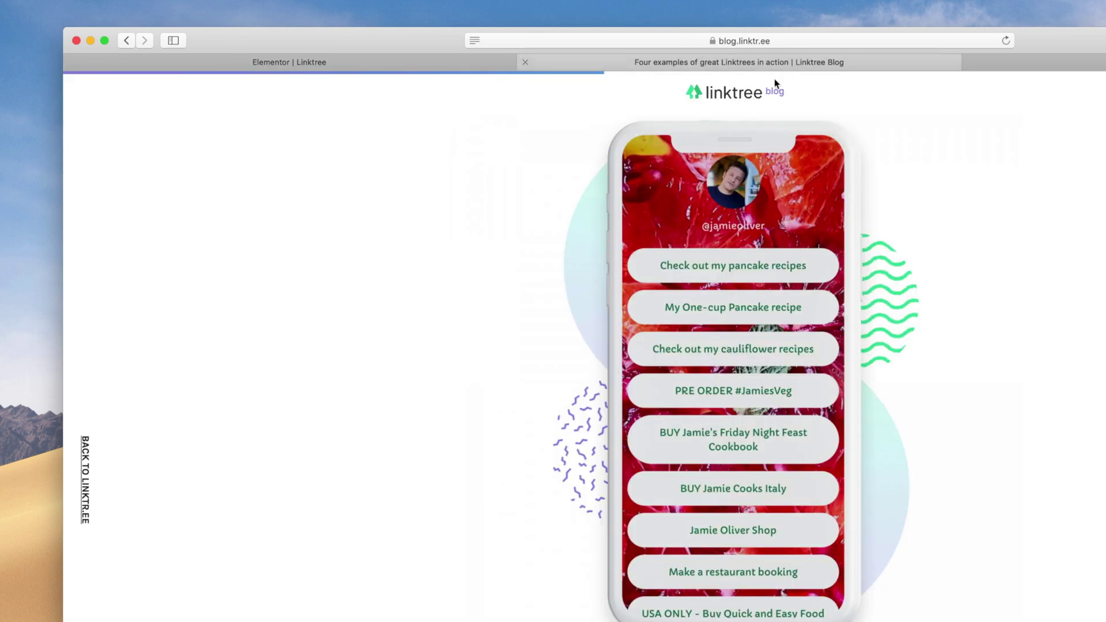
left_click(399, 66)
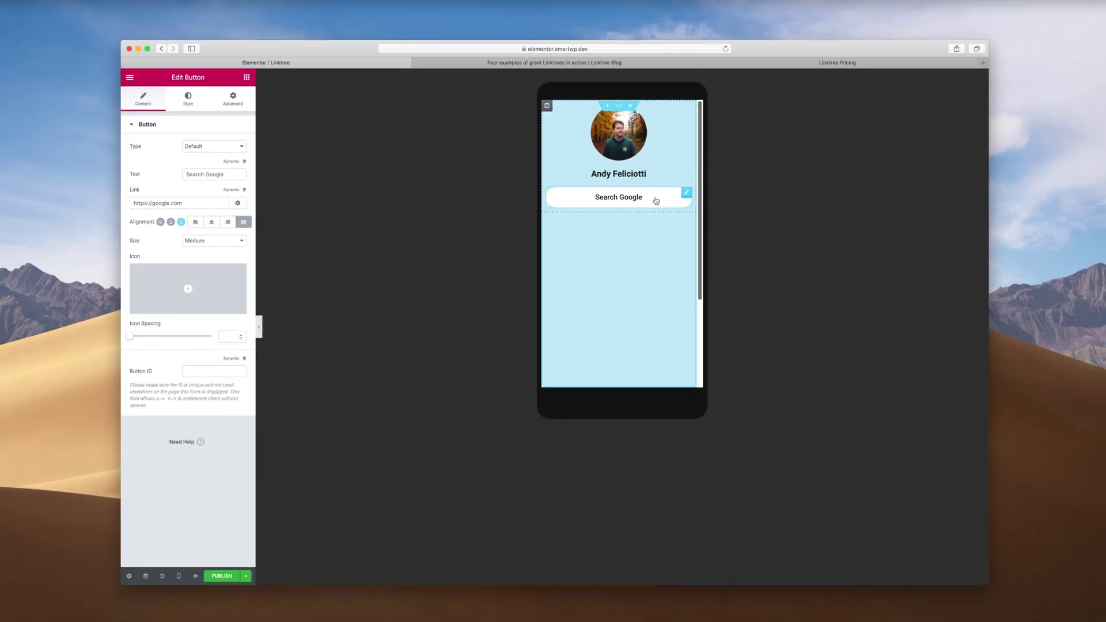
Duplicate the Search Google button four times, then select the second button's label text.
right_click(656, 200)
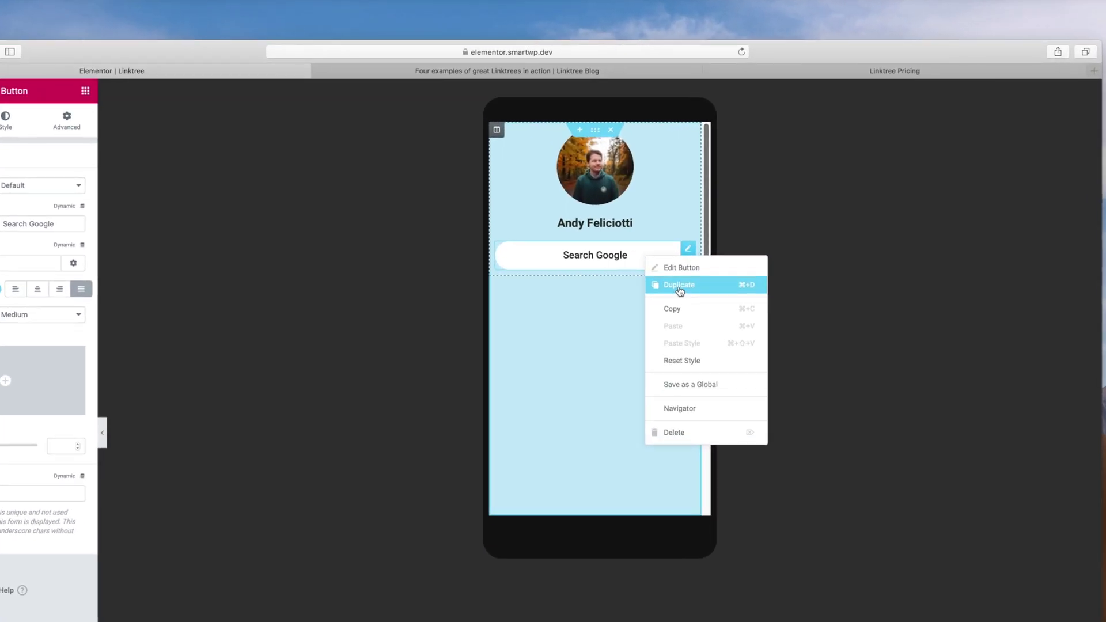
left_click(680, 291)
right_click(650, 288)
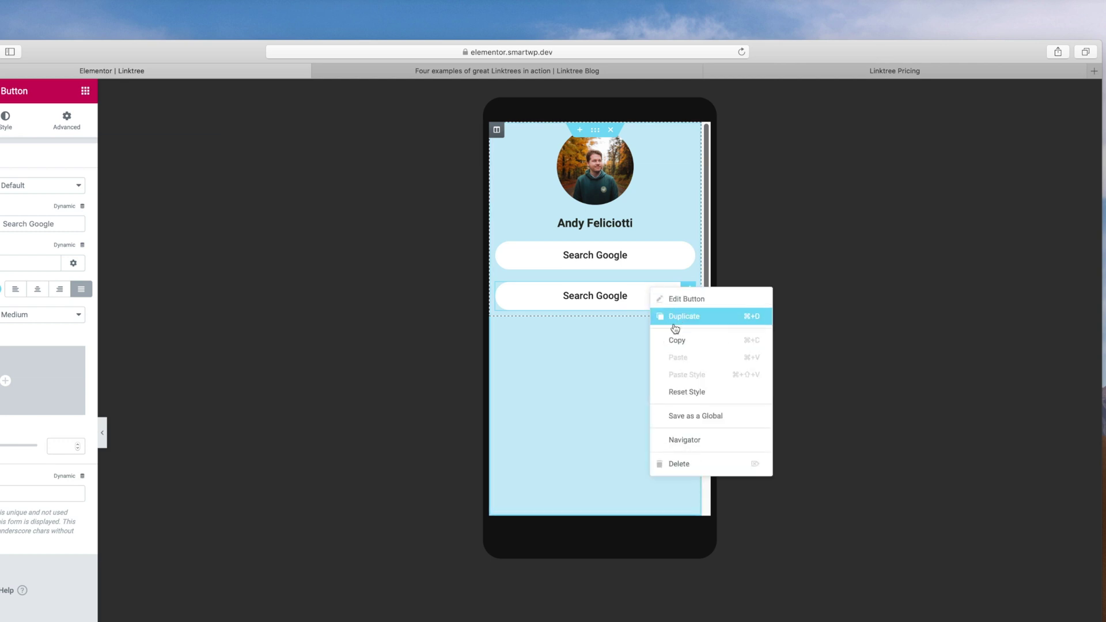
left_click(680, 319)
right_click(620, 342)
left_click(647, 374)
right_click(636, 385)
left_click(664, 409)
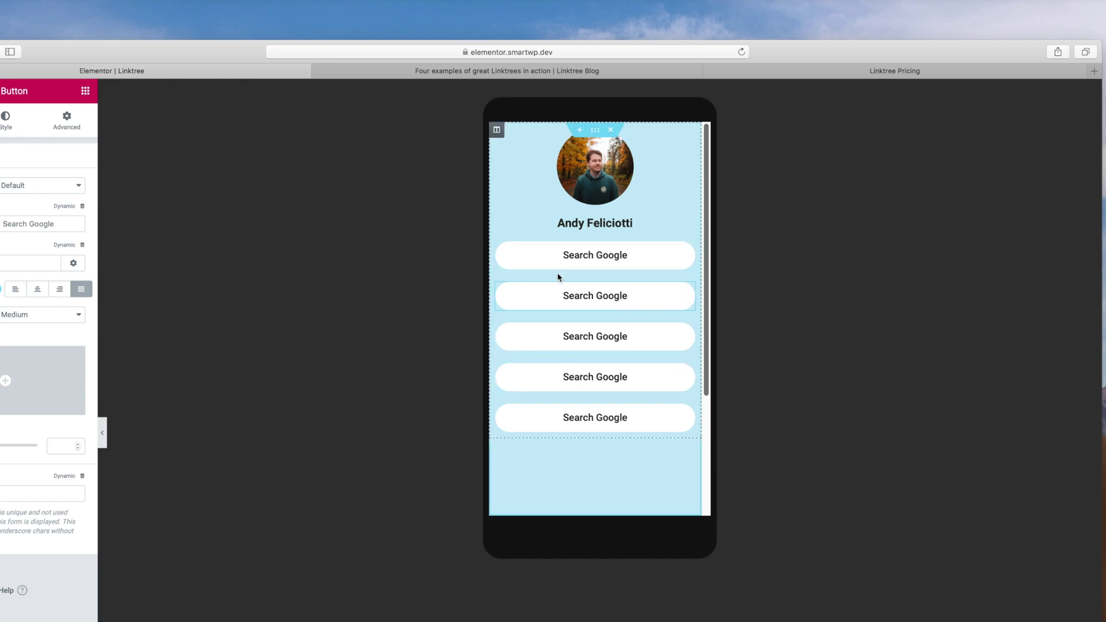
left_click(625, 292)
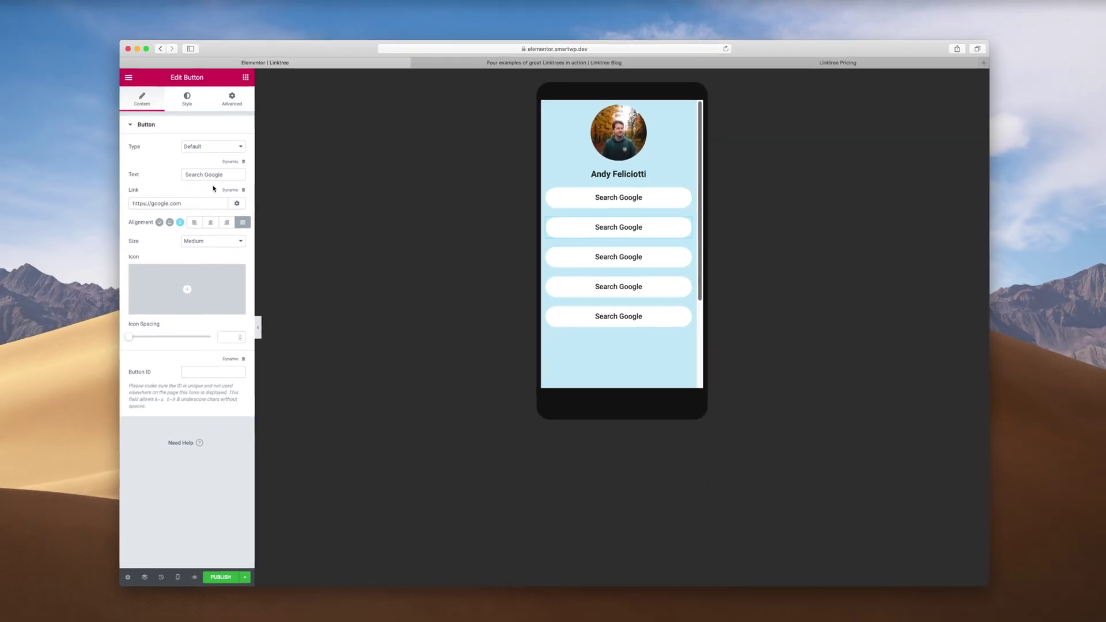
left_click_drag(96, 211, 56, 211)
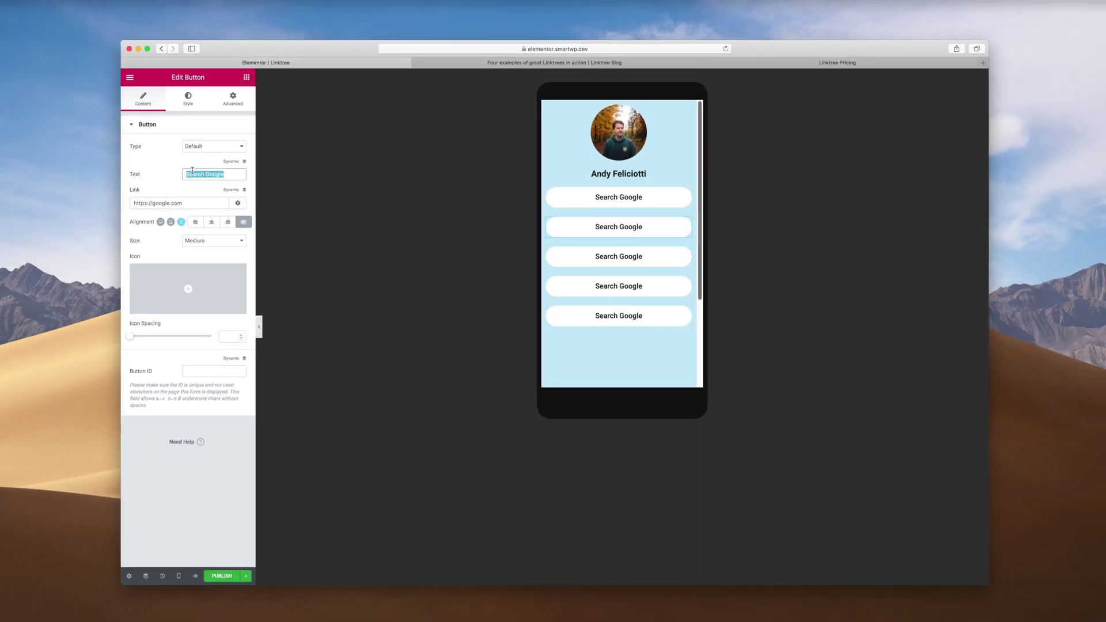
Relabel the second button 'Example' and set its size to Extra Large.
type("Example")
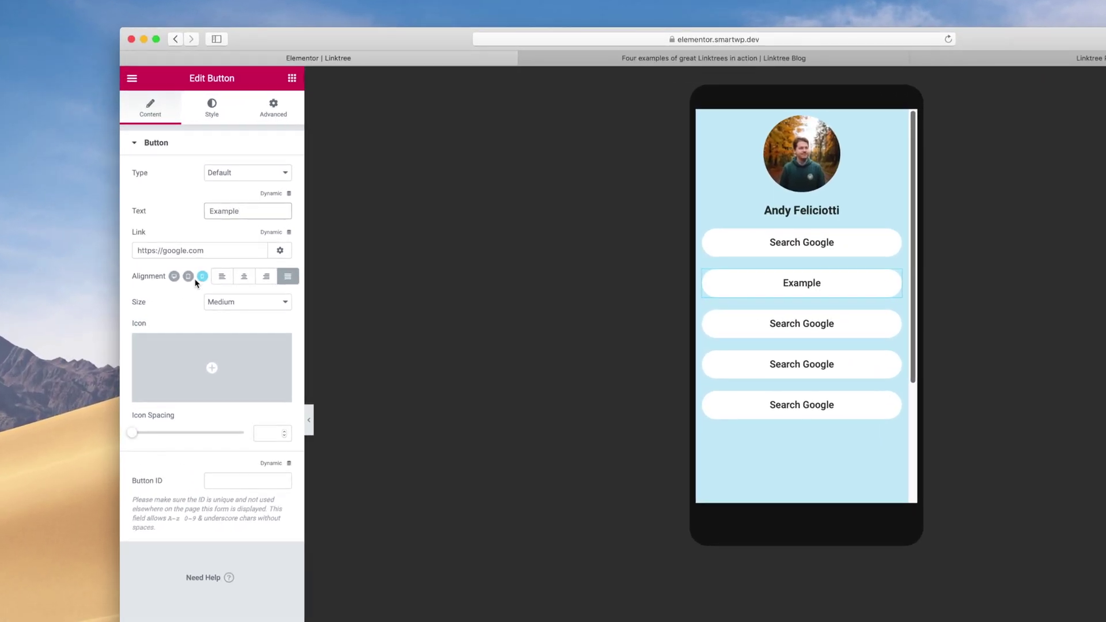
left_click(219, 302)
left_click(219, 279)
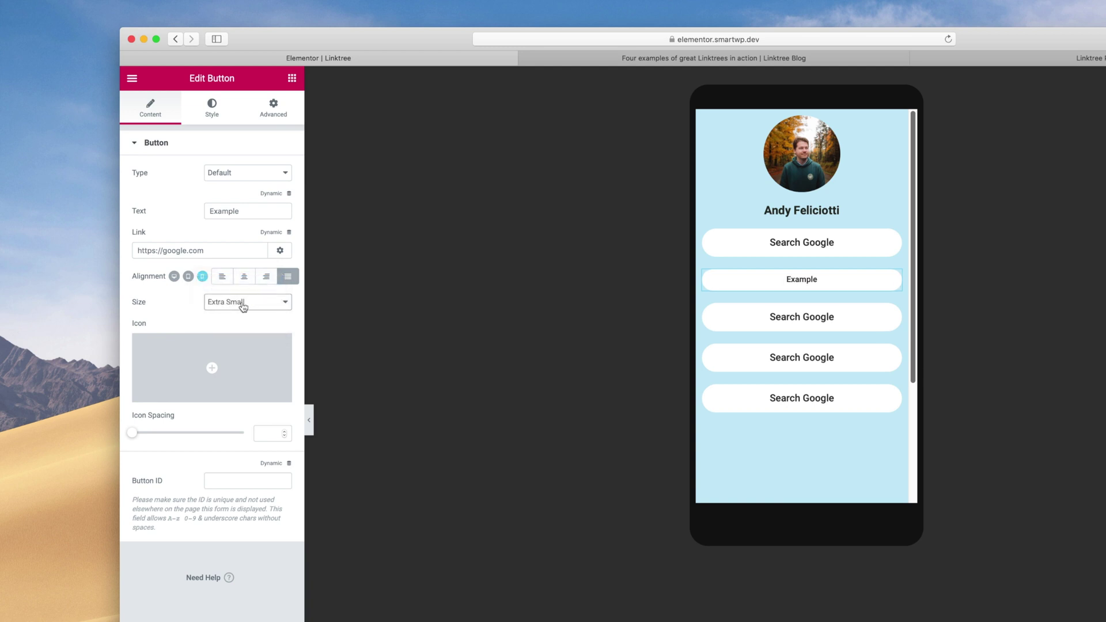
left_click(243, 306)
left_click(237, 348)
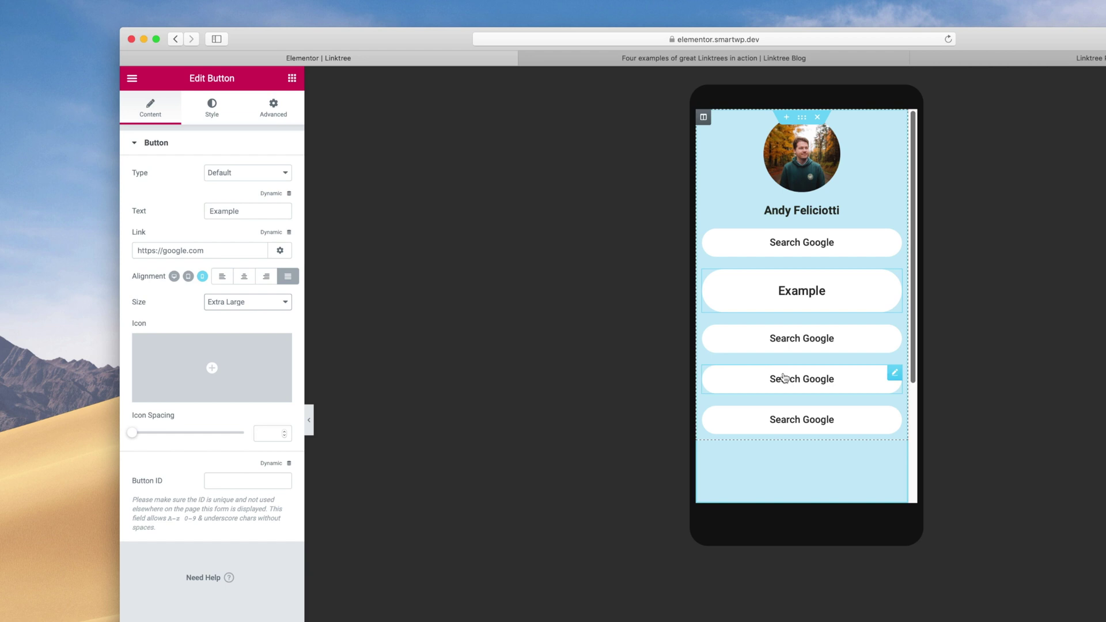
Give the Example button a green (#61ce70) background and white label text.
left_click(208, 107)
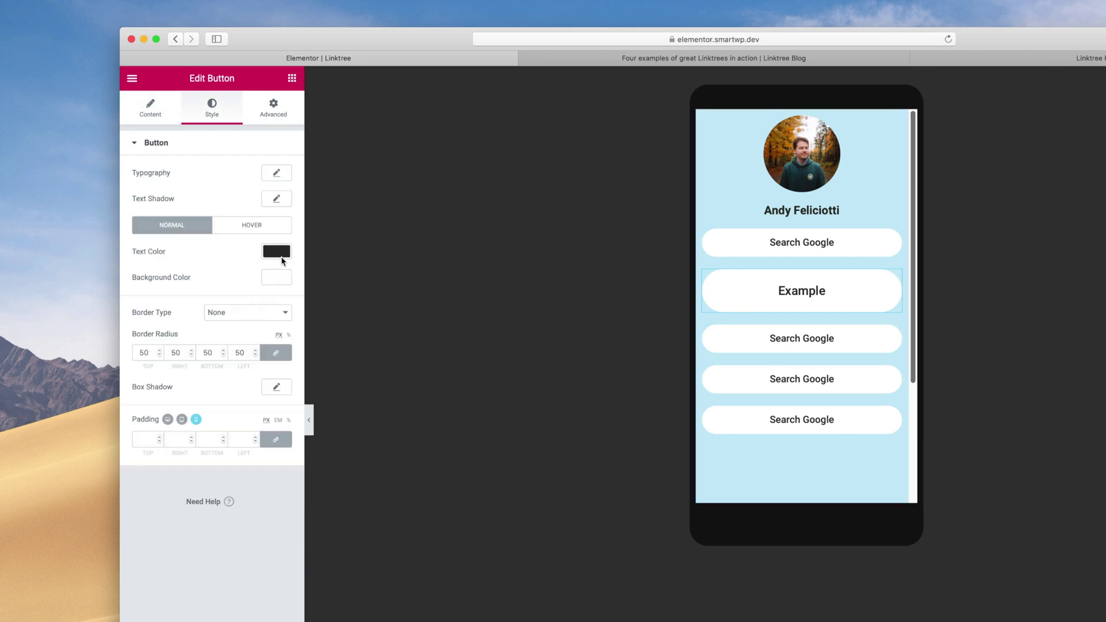
left_click(277, 277)
left_click(154, 353)
left_click(135, 301)
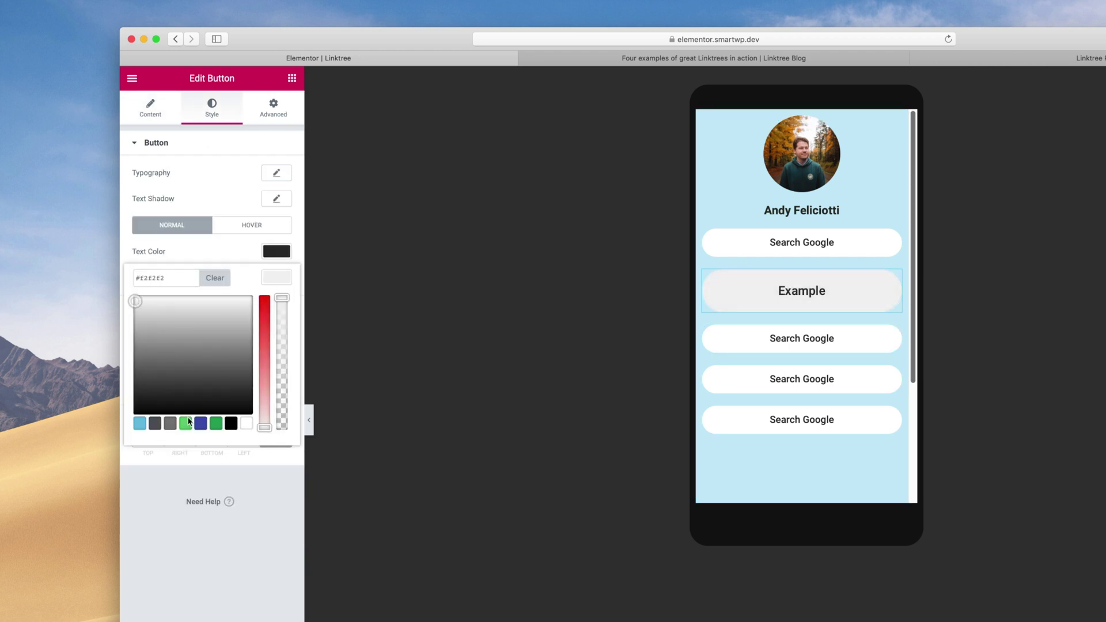
left_click(186, 424)
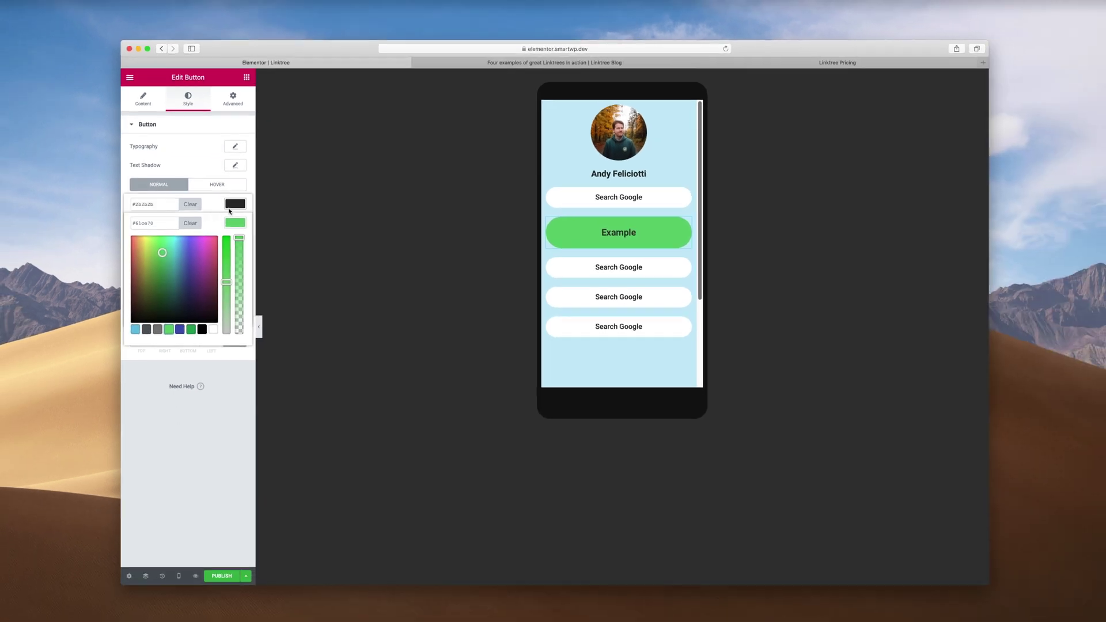
left_click(235, 204)
left_click_drag(144, 259, 128, 212)
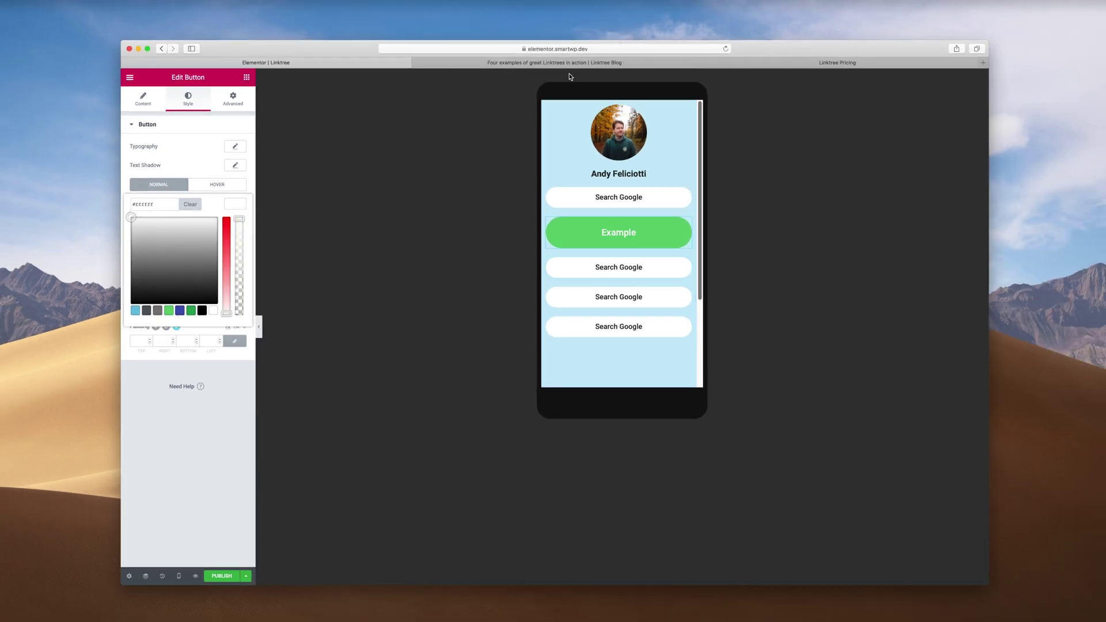
Review the Linktree examples blog for reference, then return to the Elementor editor.
left_click(554, 63)
scroll(543, 392, "down", 2)
scroll(543, 393, "up", 10)
scroll(543, 392, "down", 10)
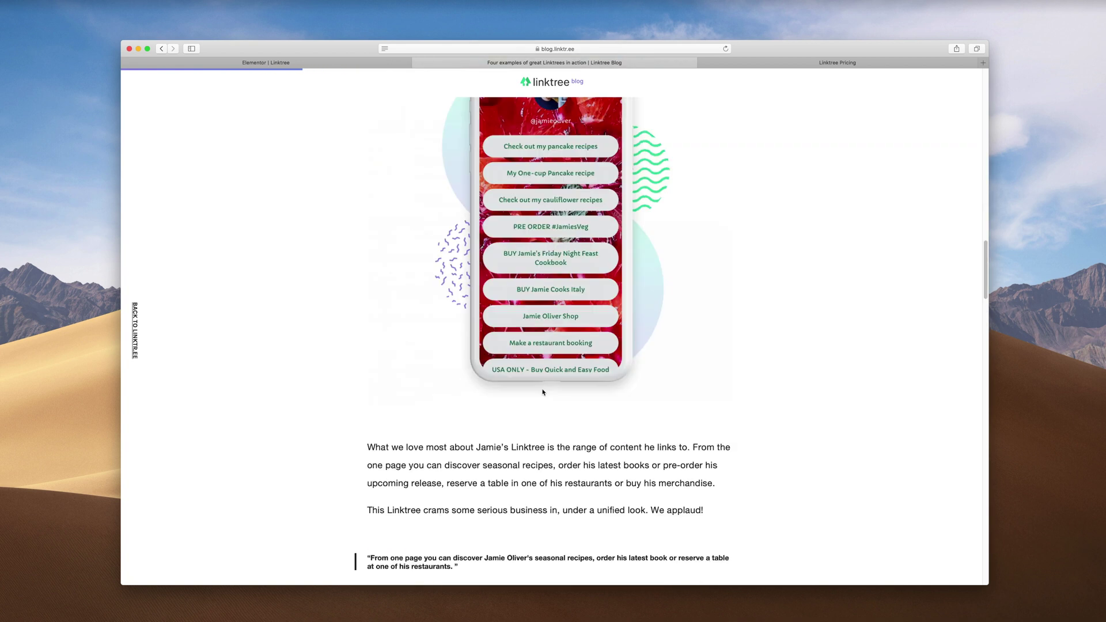
scroll(543, 393, "down", 5)
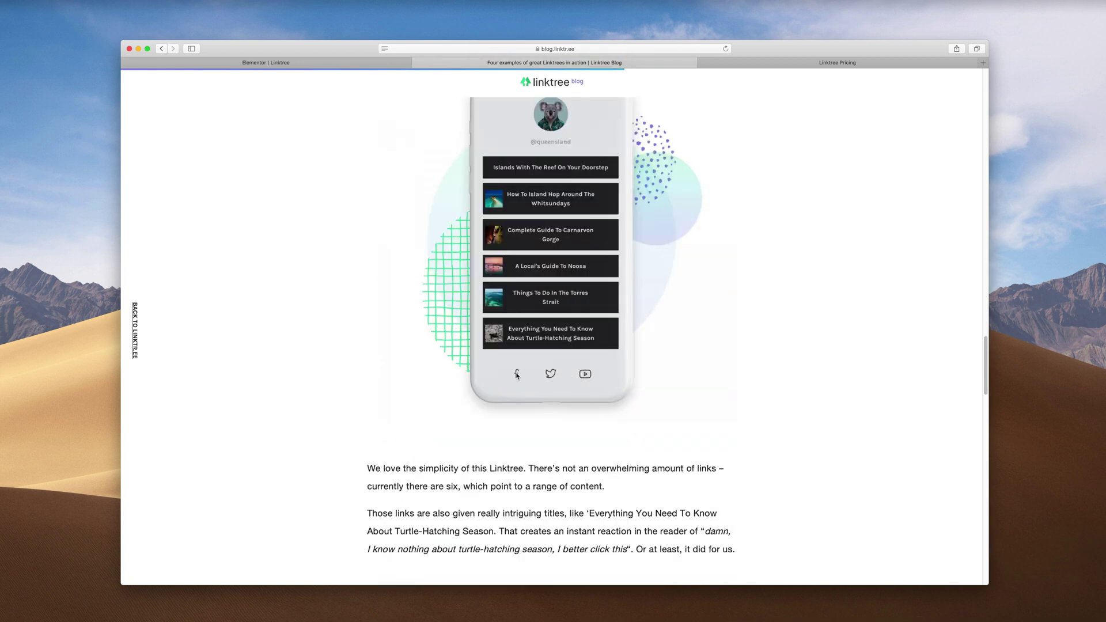
left_click(373, 62)
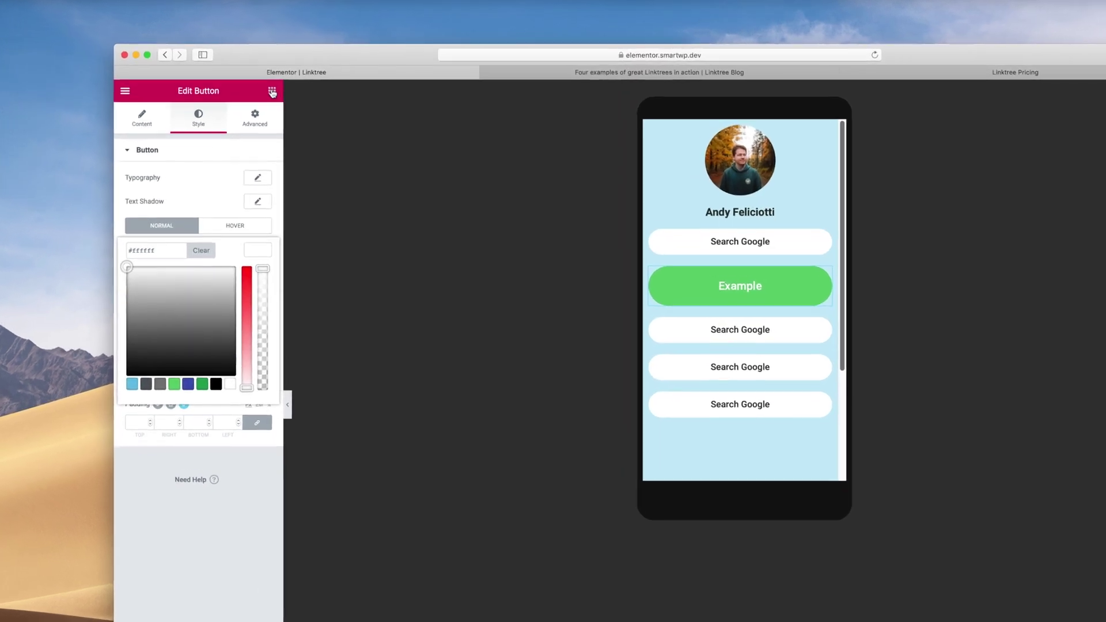
left_click(246, 78)
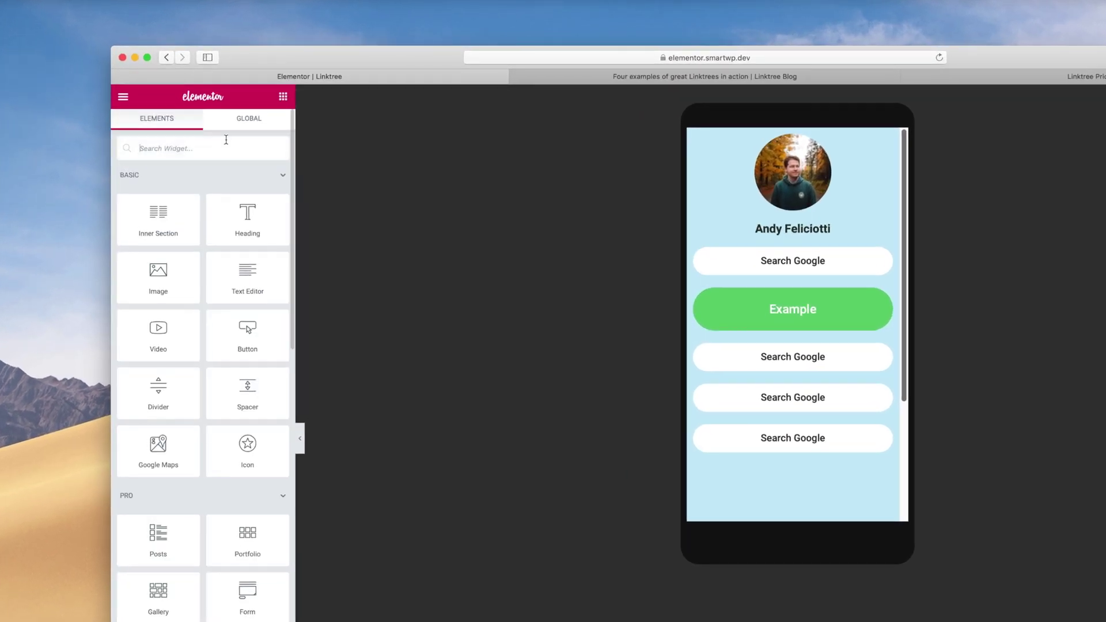
Search widgets for 'soci' and place a Social Icons widget below the last button.
left_click(226, 140)
type("socia")
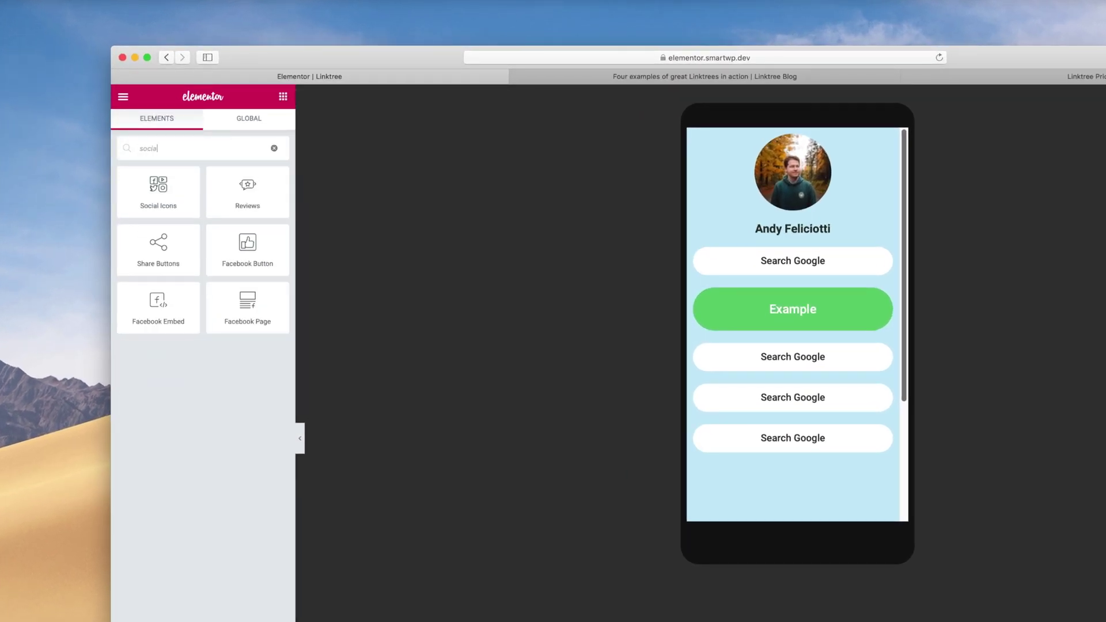
left_click_drag(159, 190, 761, 453)
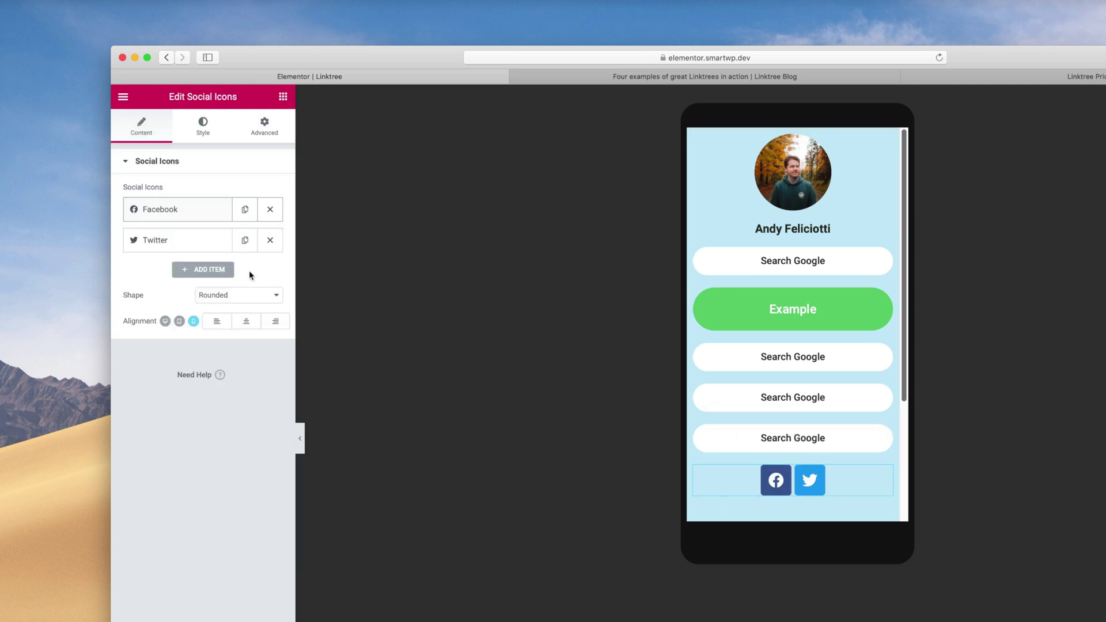
Replace the Facebook icon with Snapchat, keeping Twitter as the second icon.
left_click(185, 212)
left_click(167, 296)
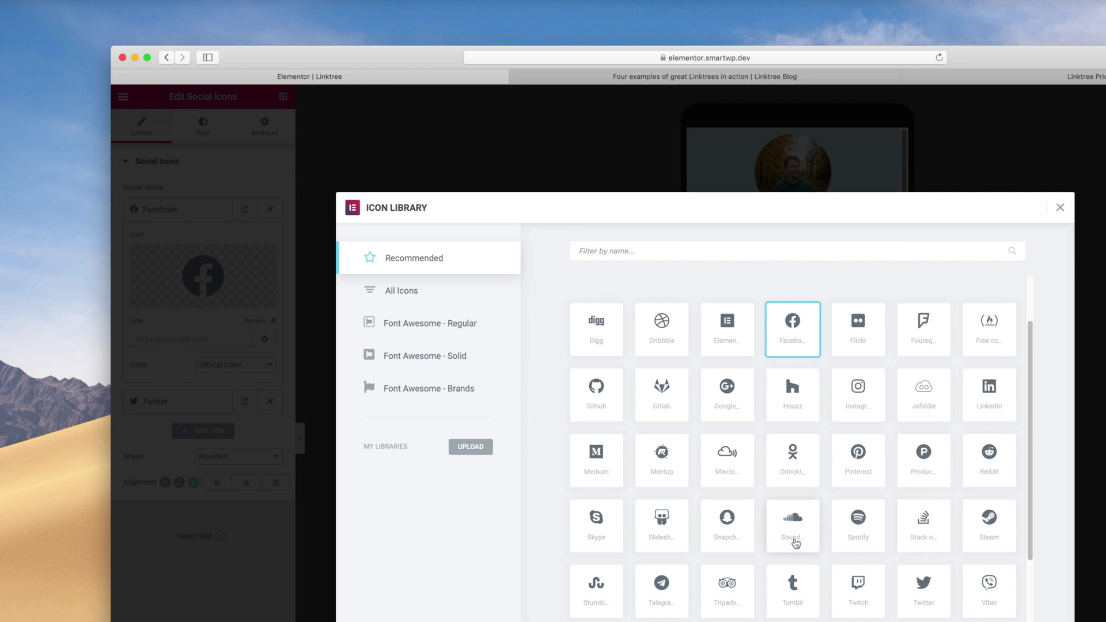
left_click(728, 538)
left_click(1026, 620)
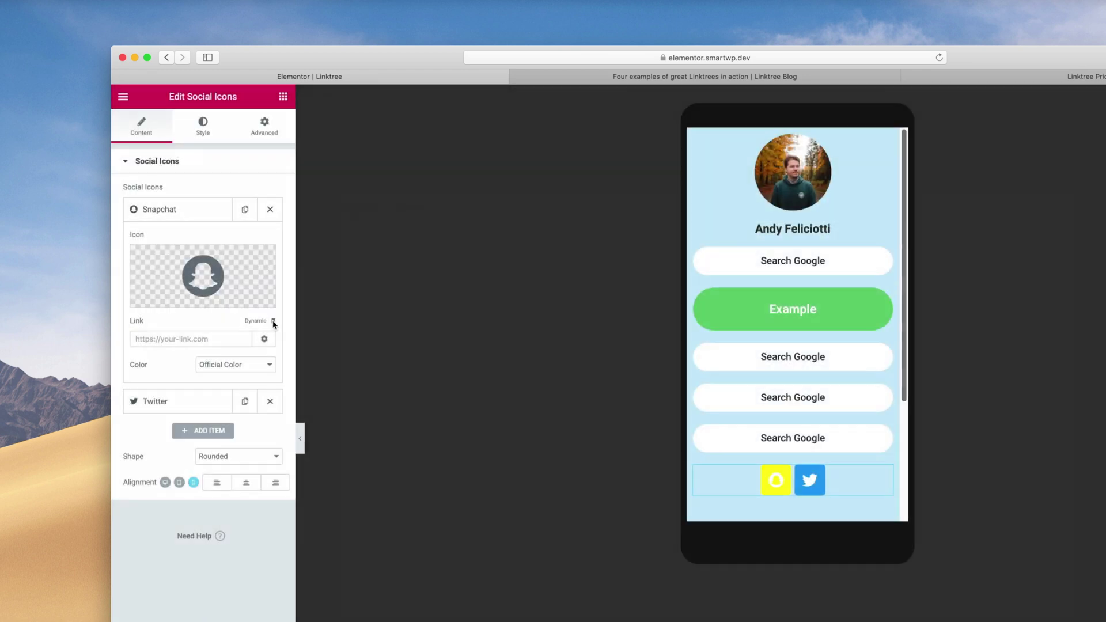
left_click(190, 401)
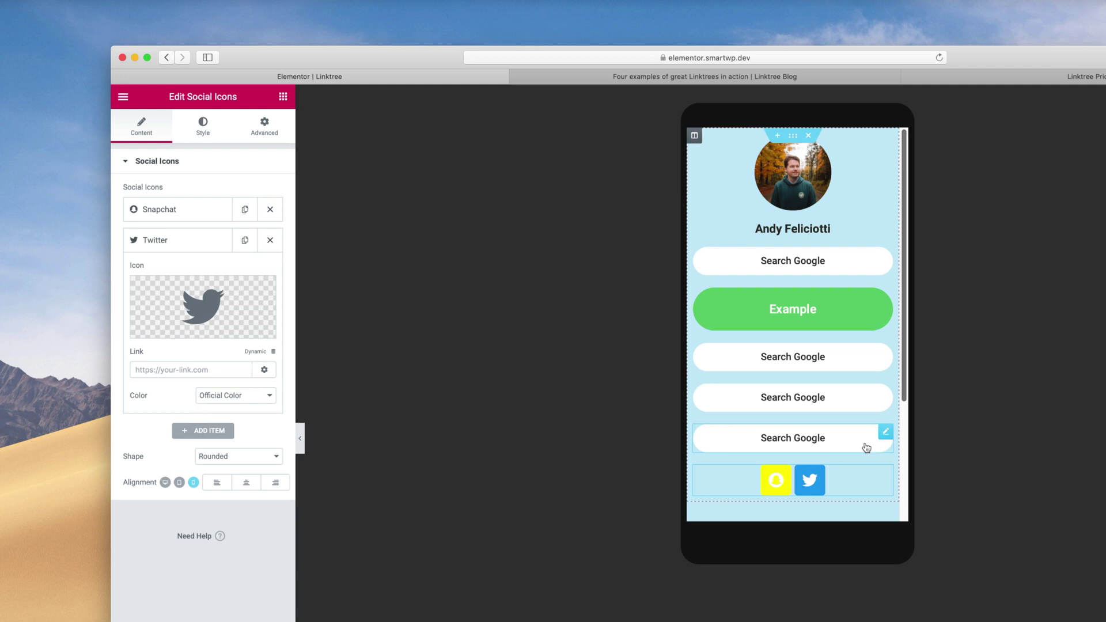
Set the social icons to a custom black primary colour and preview the page.
left_click(203, 127)
left_click(249, 198)
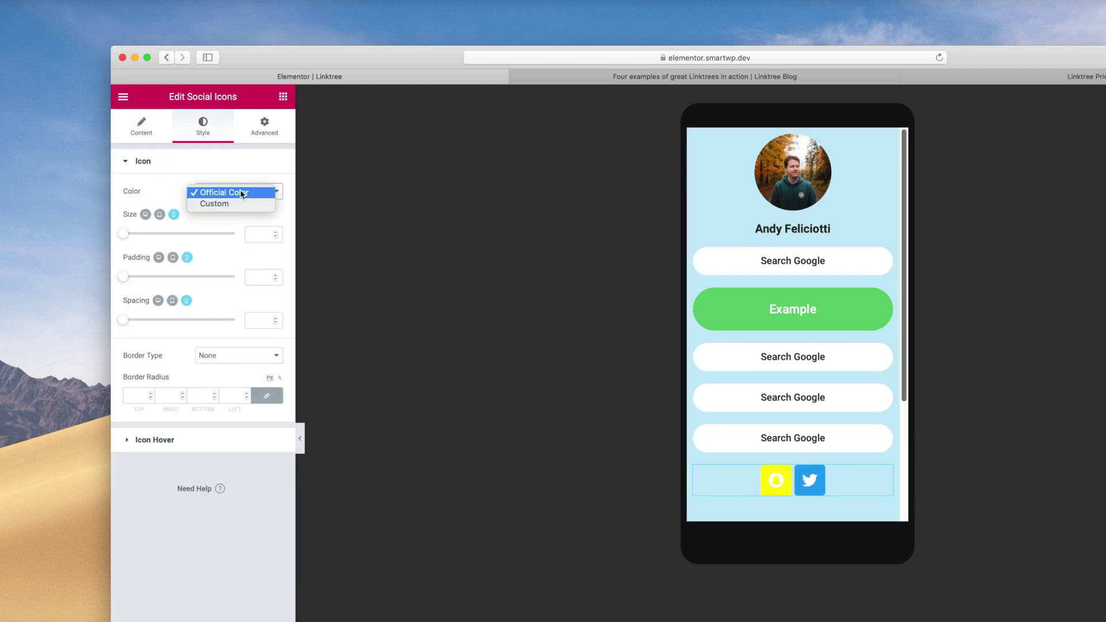
left_click(220, 204)
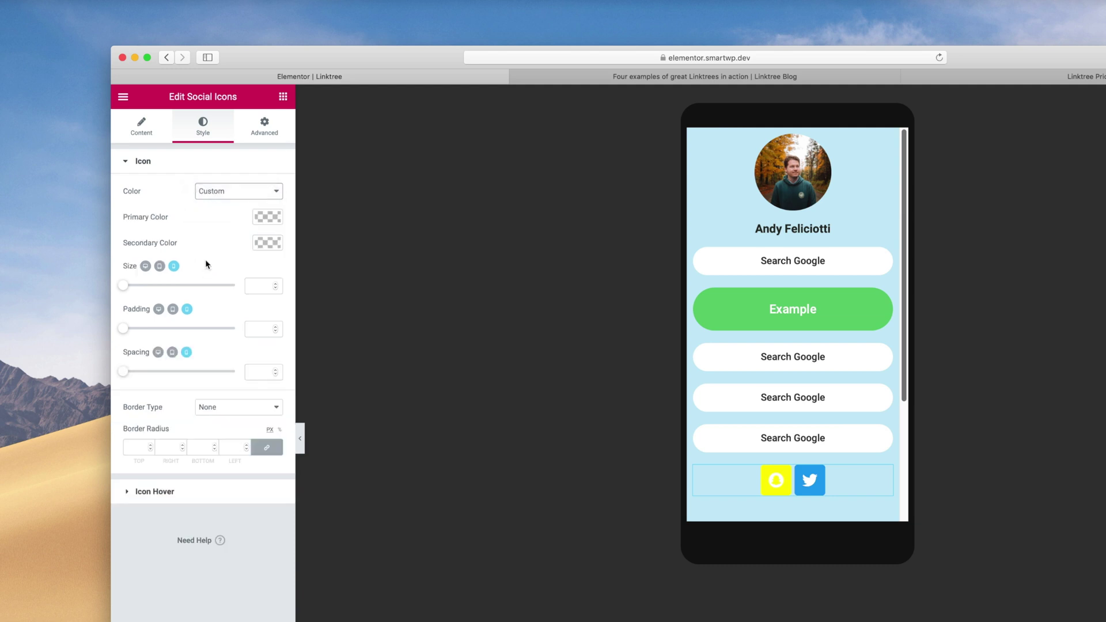
left_click(267, 218)
left_click_drag(206, 307, 113, 360)
left_click(111, 362)
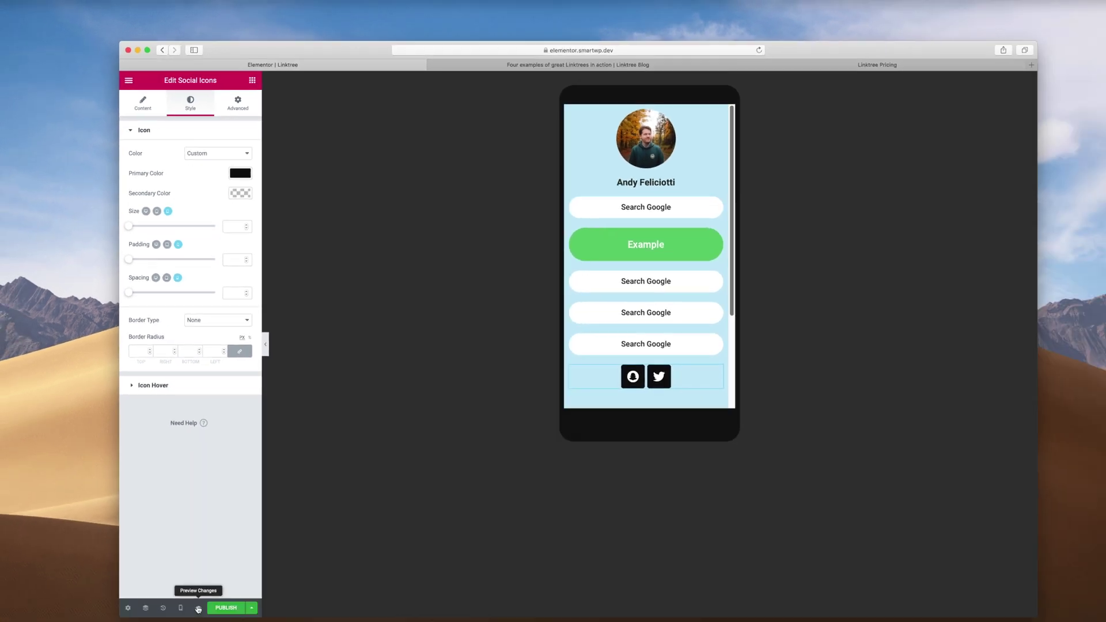
left_click(206, 621)
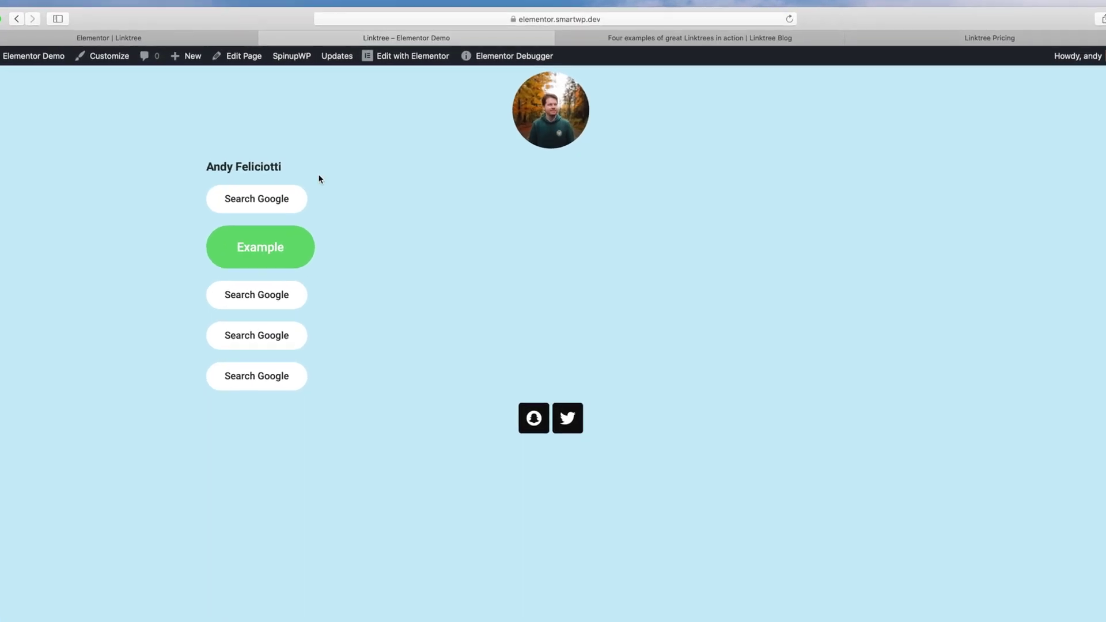
Return from the live preview tab to the Elementor editor tab.
left_click(152, 33)
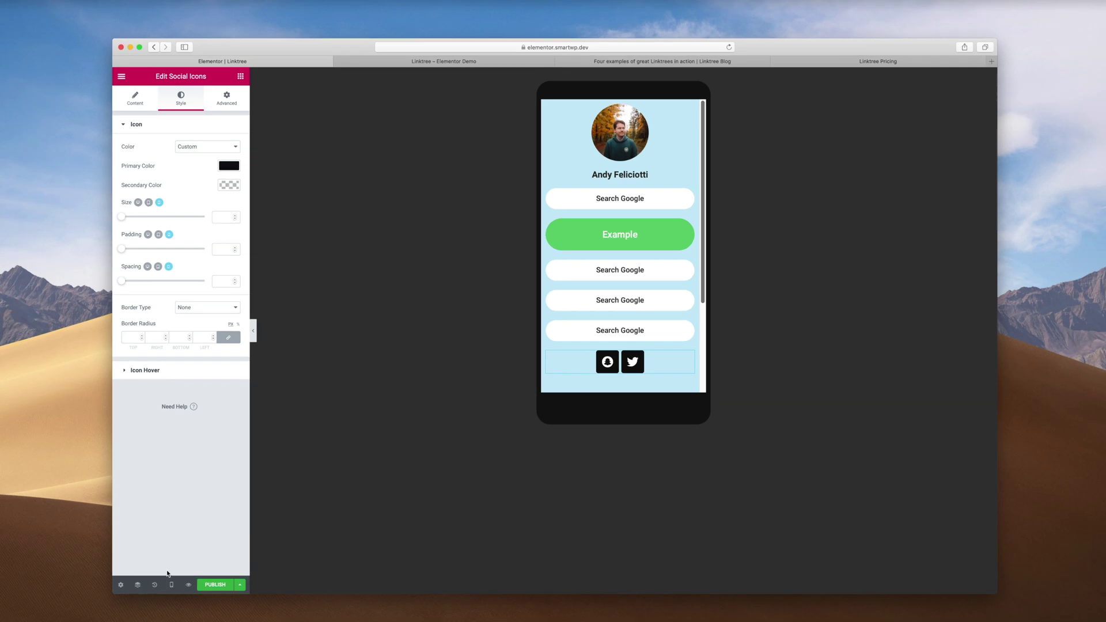
Switch the preview to desktop width and center the name heading for desktop.
mouse_move(179, 576)
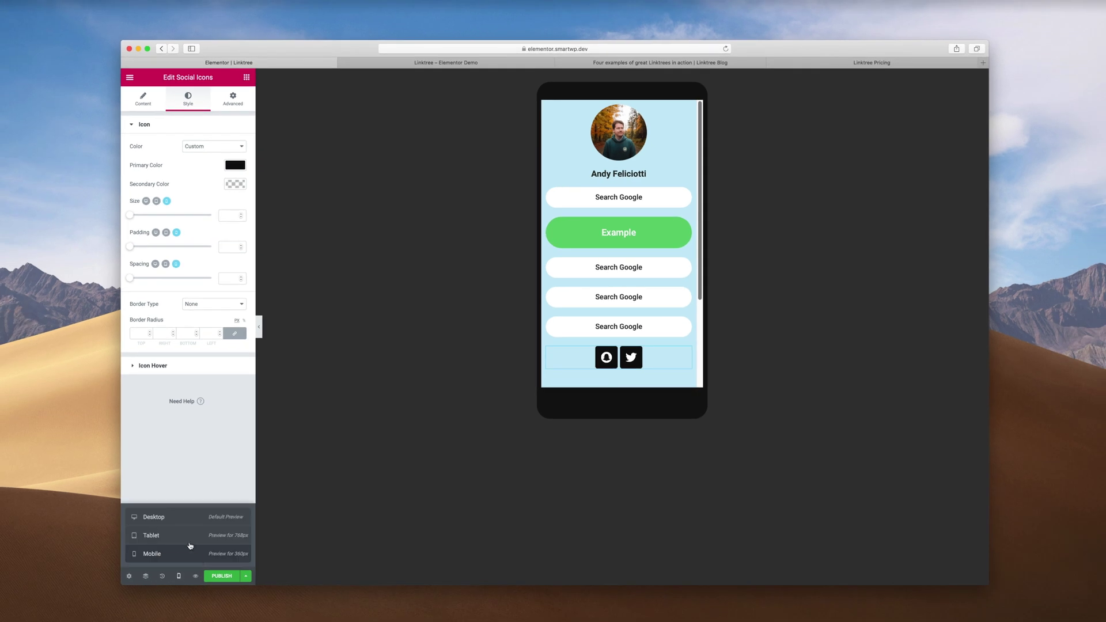
left_click(195, 517)
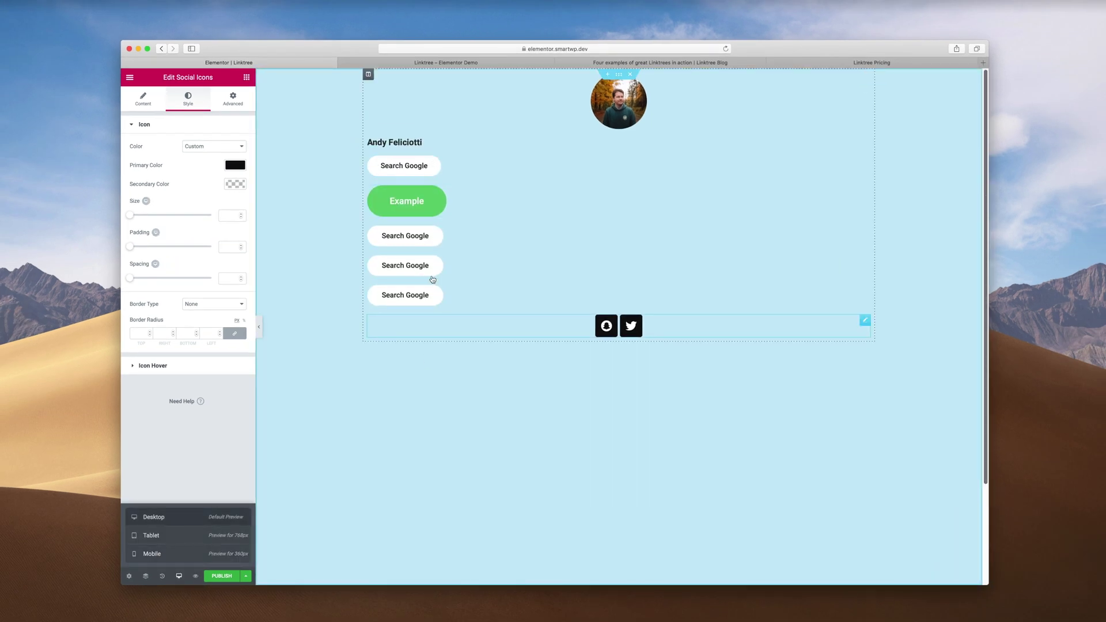
left_click(430, 142)
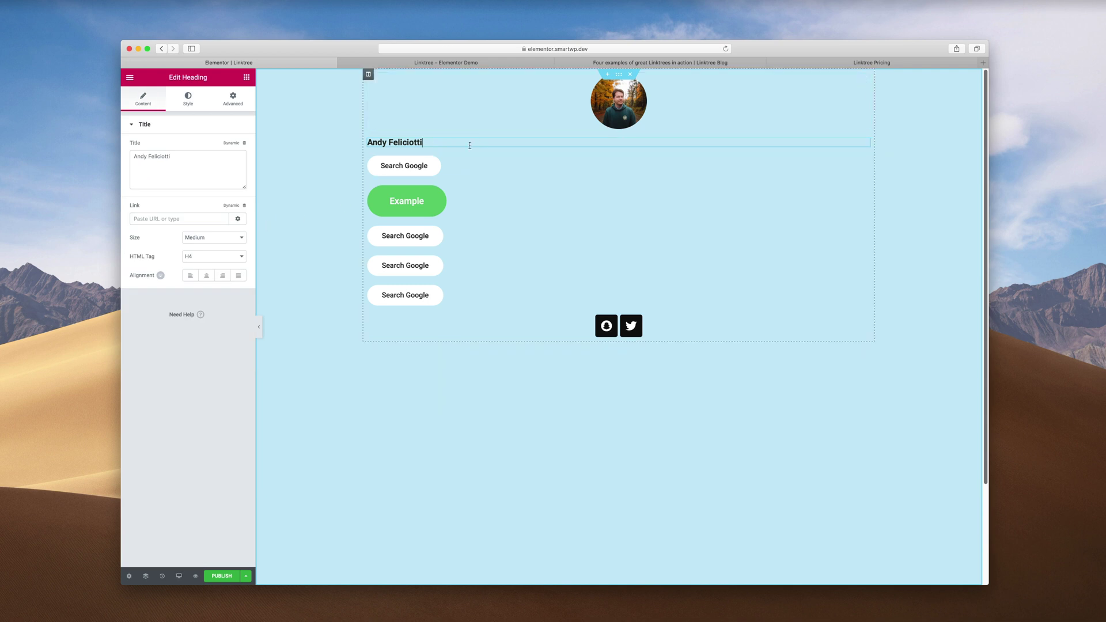
left_click(181, 275)
left_click(212, 276)
left_click(160, 276)
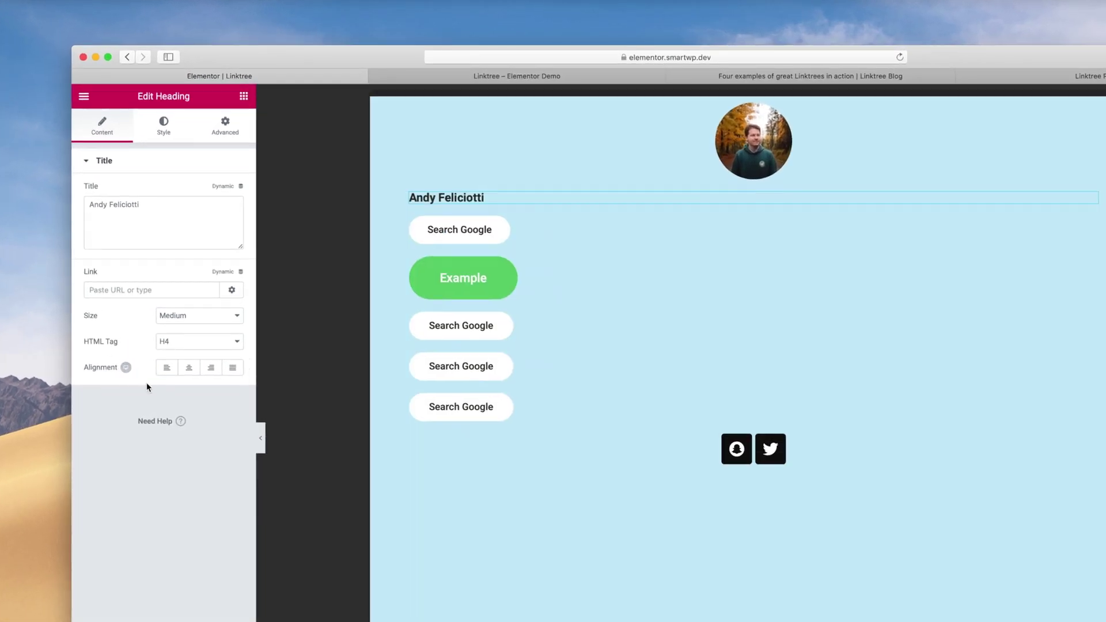
left_click(188, 368)
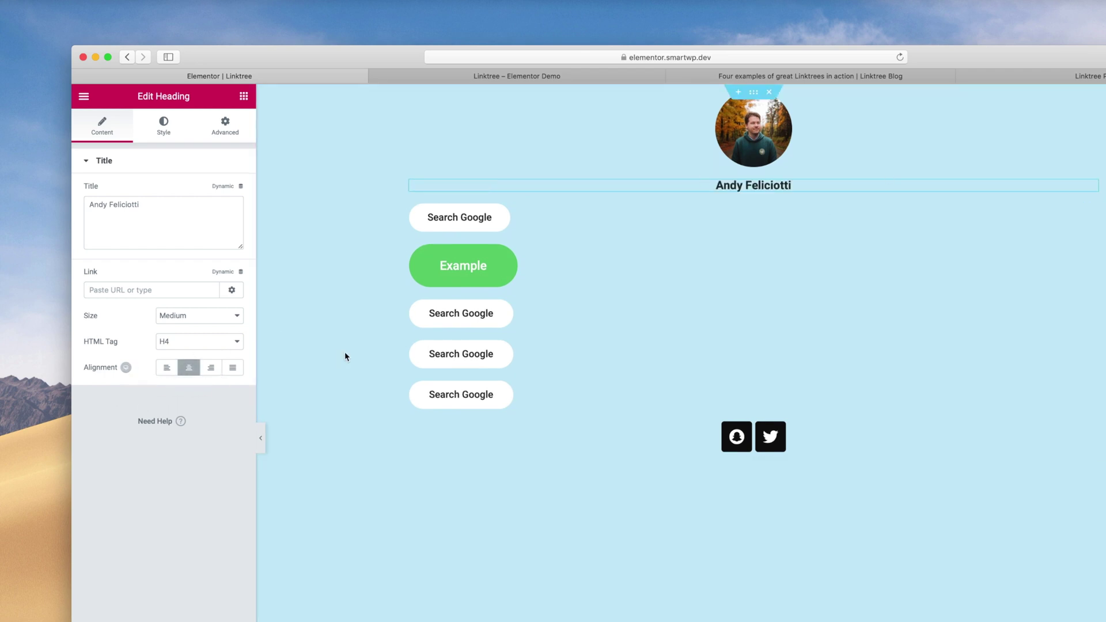
left_click(449, 224)
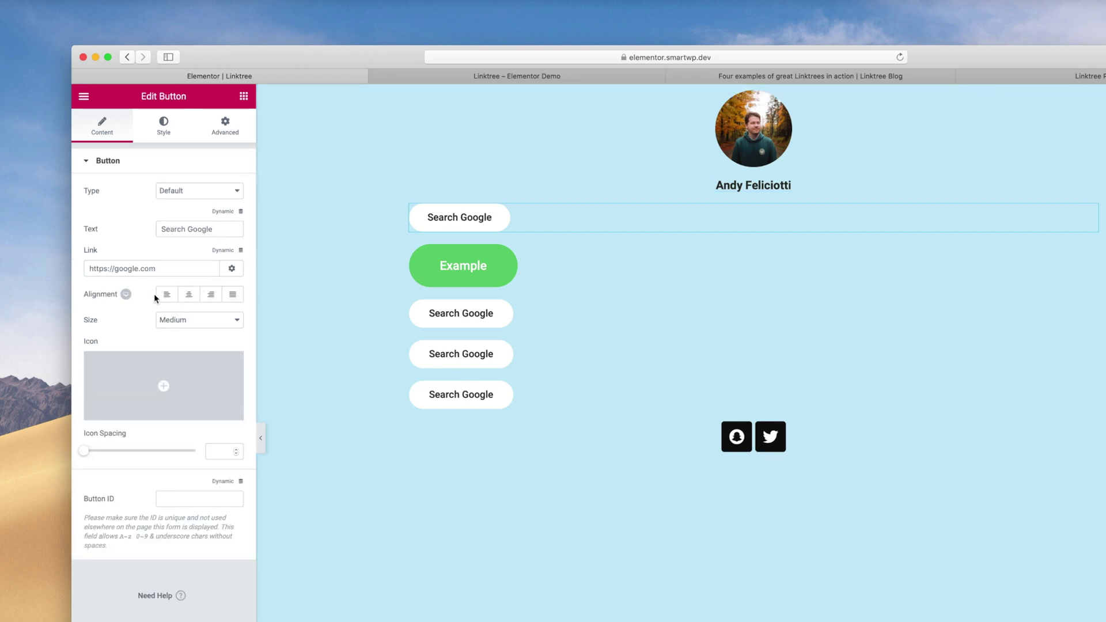
Justify the first button to full width and copy it with its style.
left_click(233, 294)
right_click(601, 224)
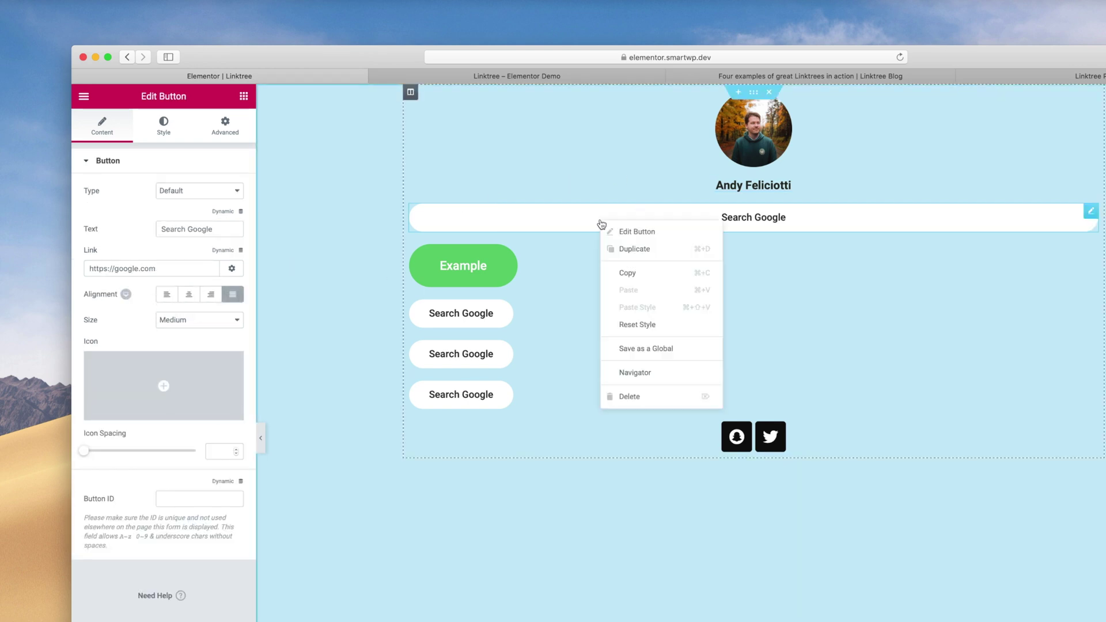
left_click(662, 272)
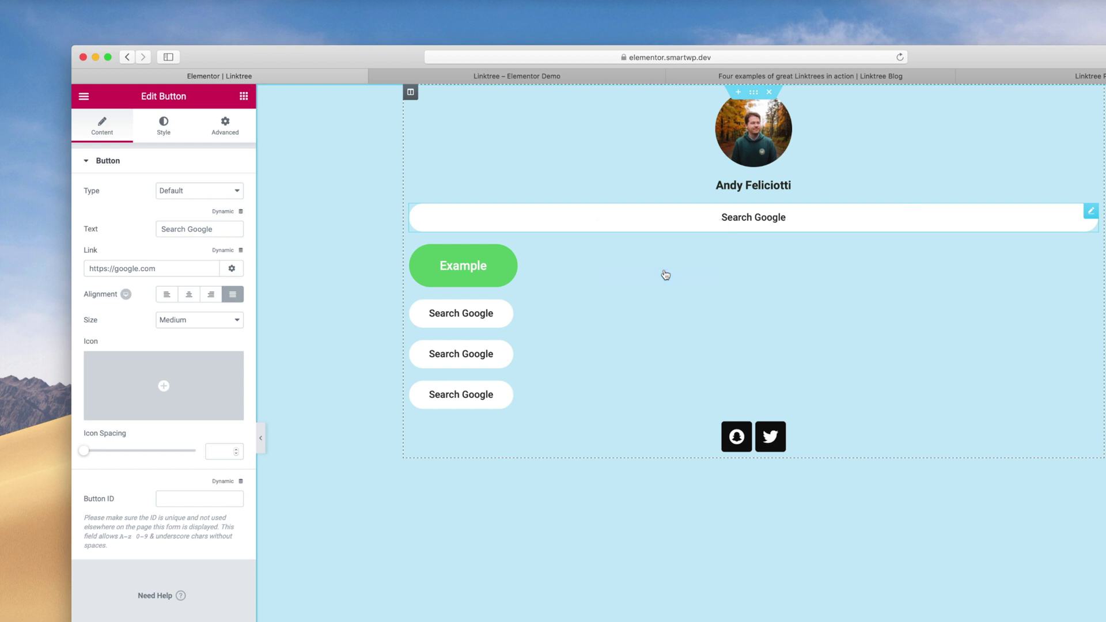
key("super+shift+h")
Paste the copied style onto the Example, third, fourth and fifth buttons.
right_click(494, 266)
left_click(534, 354)
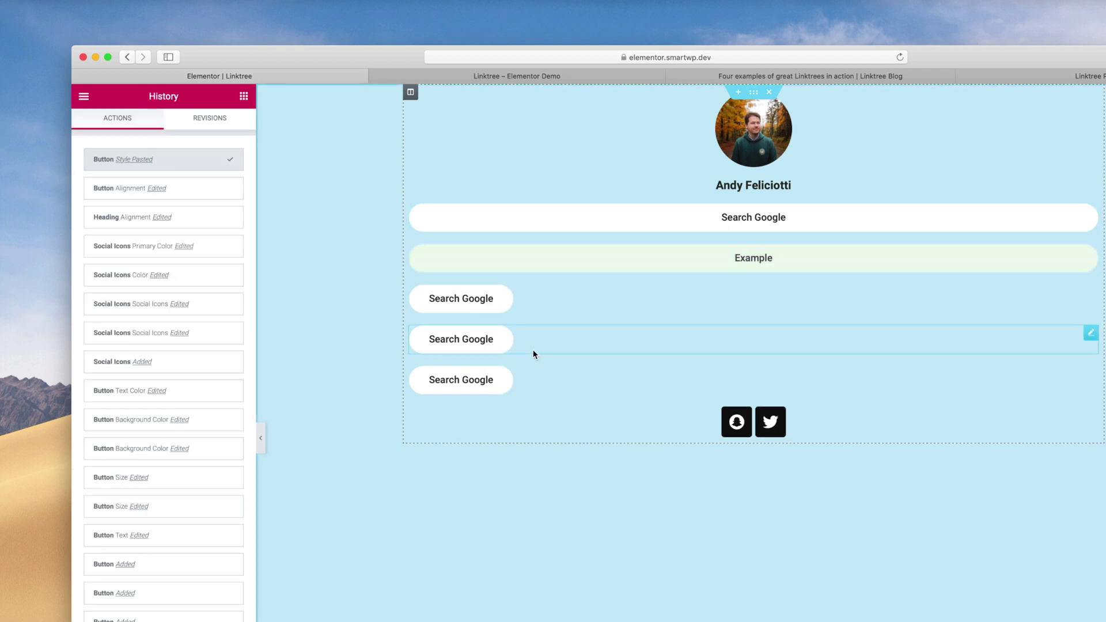
right_click(496, 301)
left_click(531, 388)
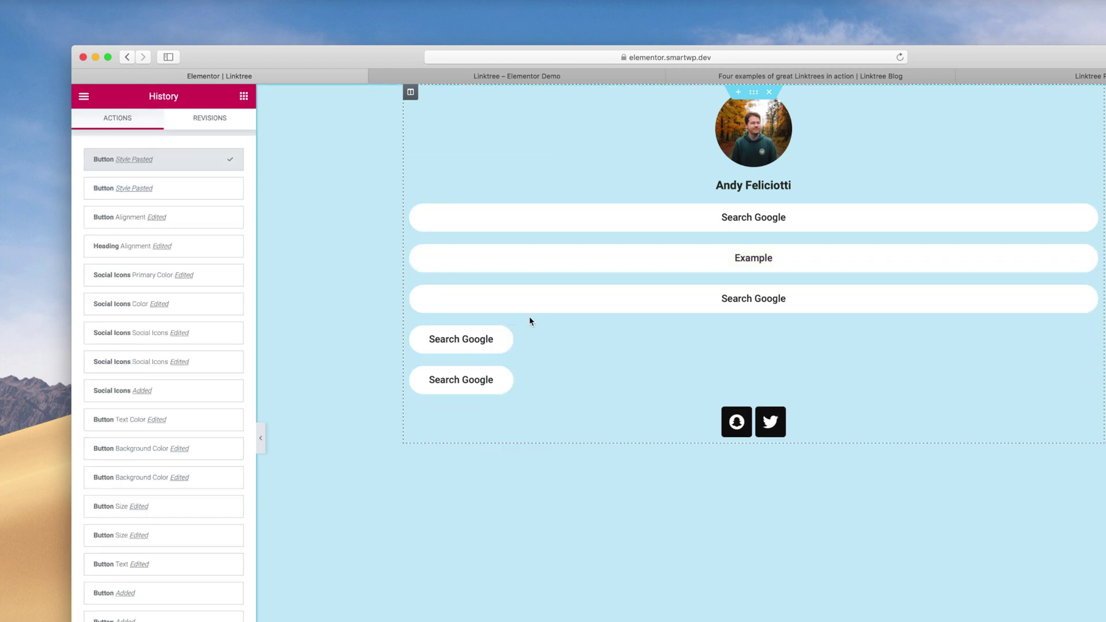
right_click(485, 340)
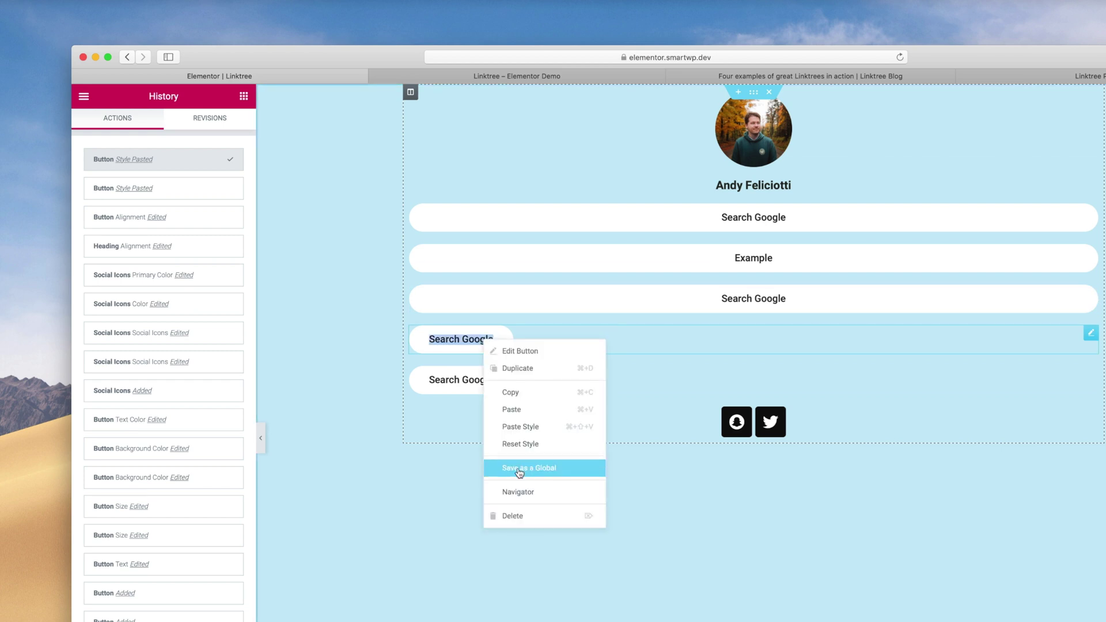
left_click(529, 427)
right_click(501, 380)
left_click(560, 488)
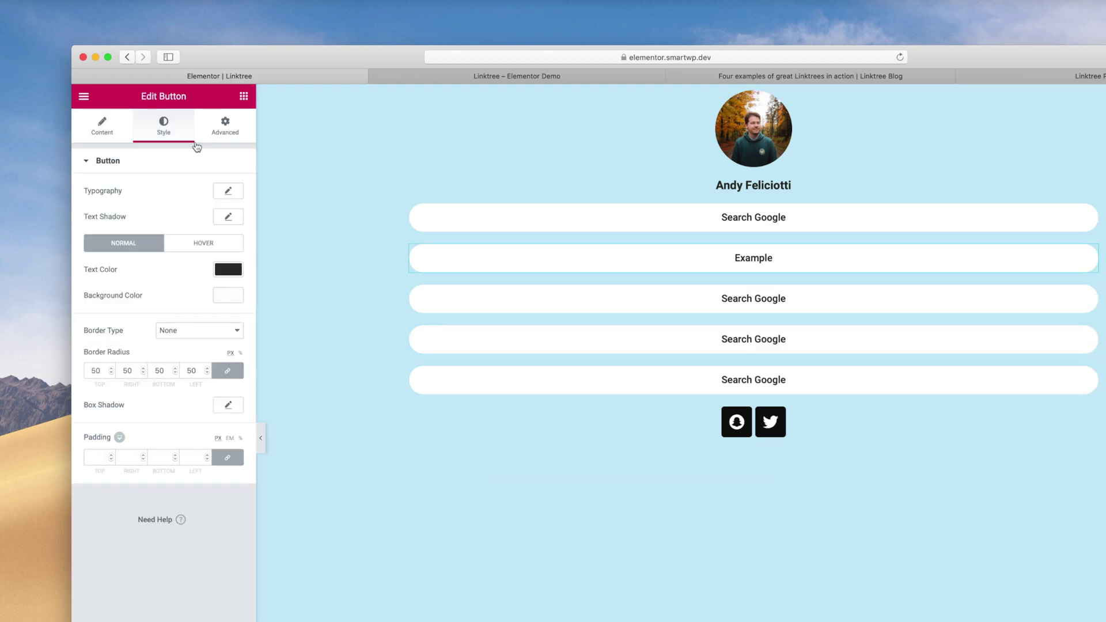
Set the Example button's size to Extra Large.
left_click(99, 128)
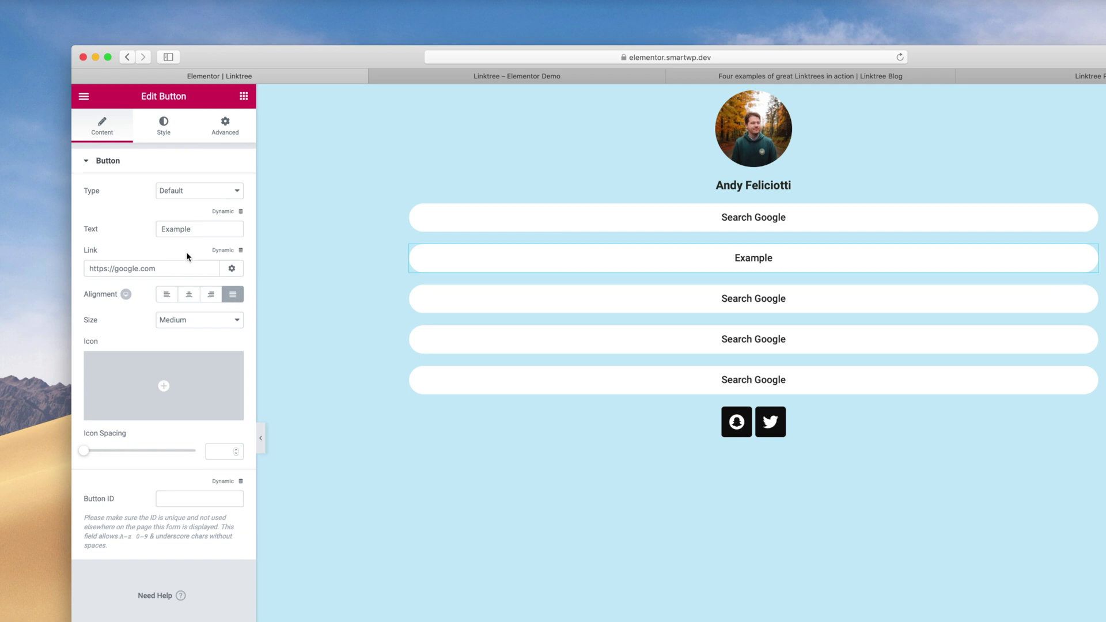
left_click(186, 315)
left_click(173, 341)
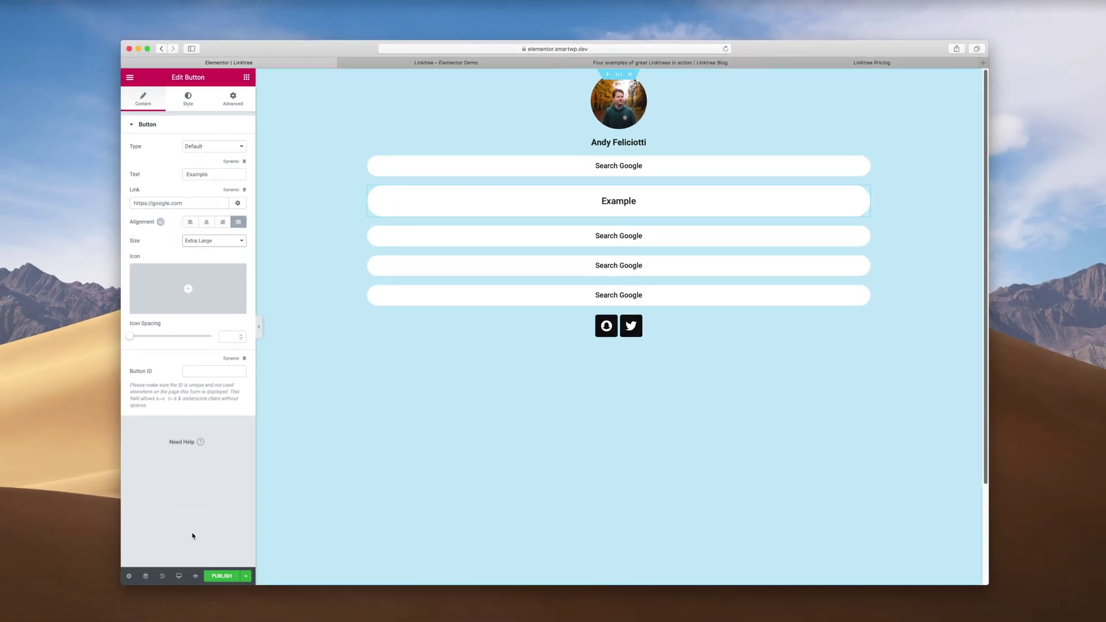